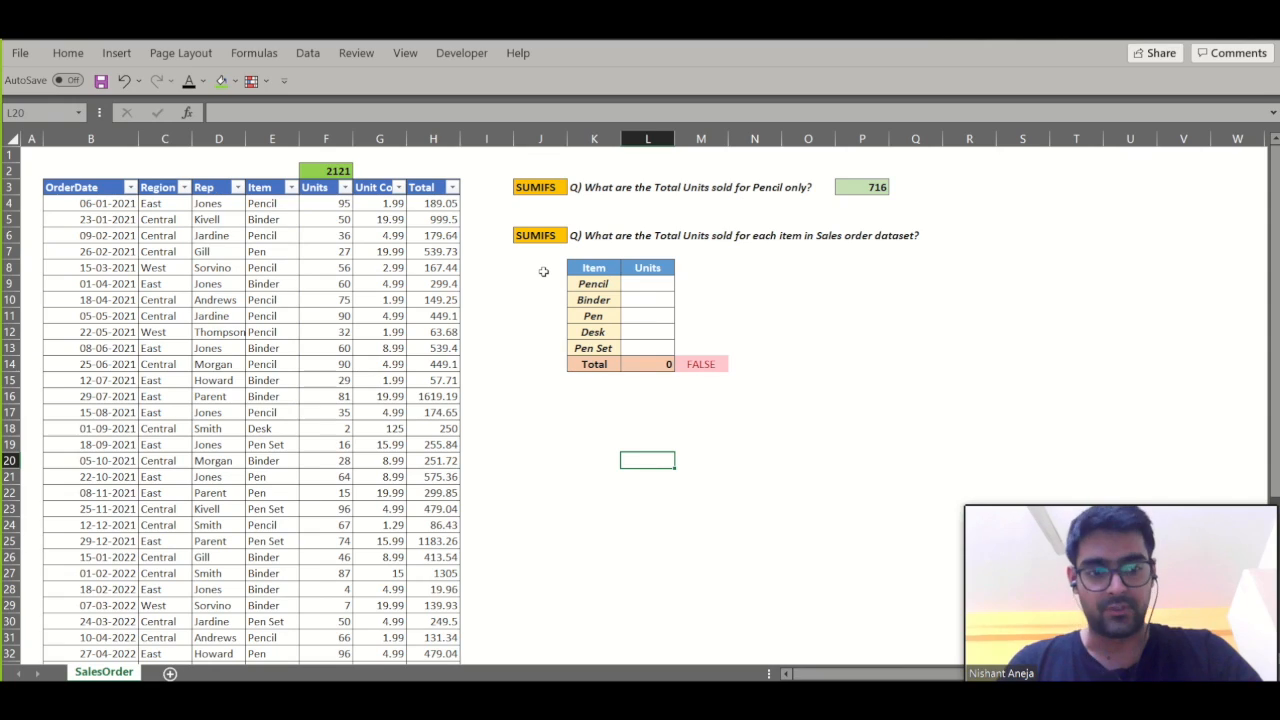
Examine the sales table's column headers and the question about total units sold for Pencil
left_click(288, 251)
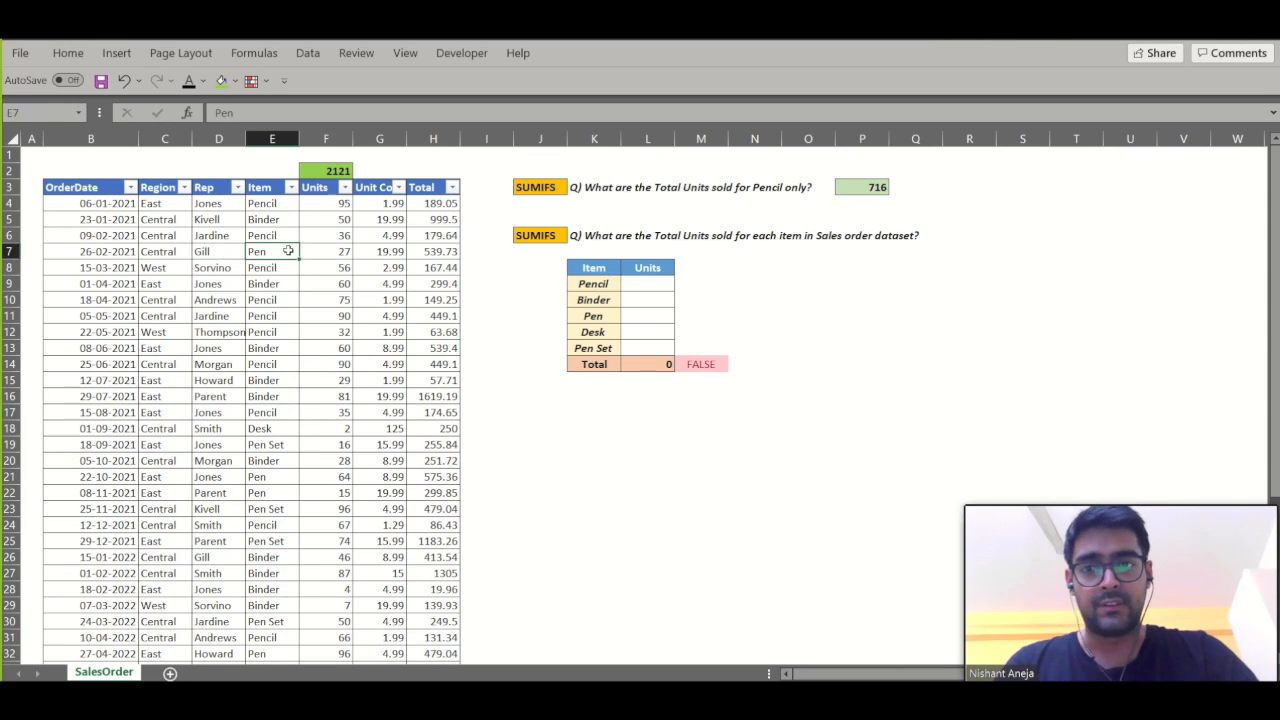
key("Left")
key("Left")
key("Left")
key("Up")
key("Up")
key("Up")
key("Up")
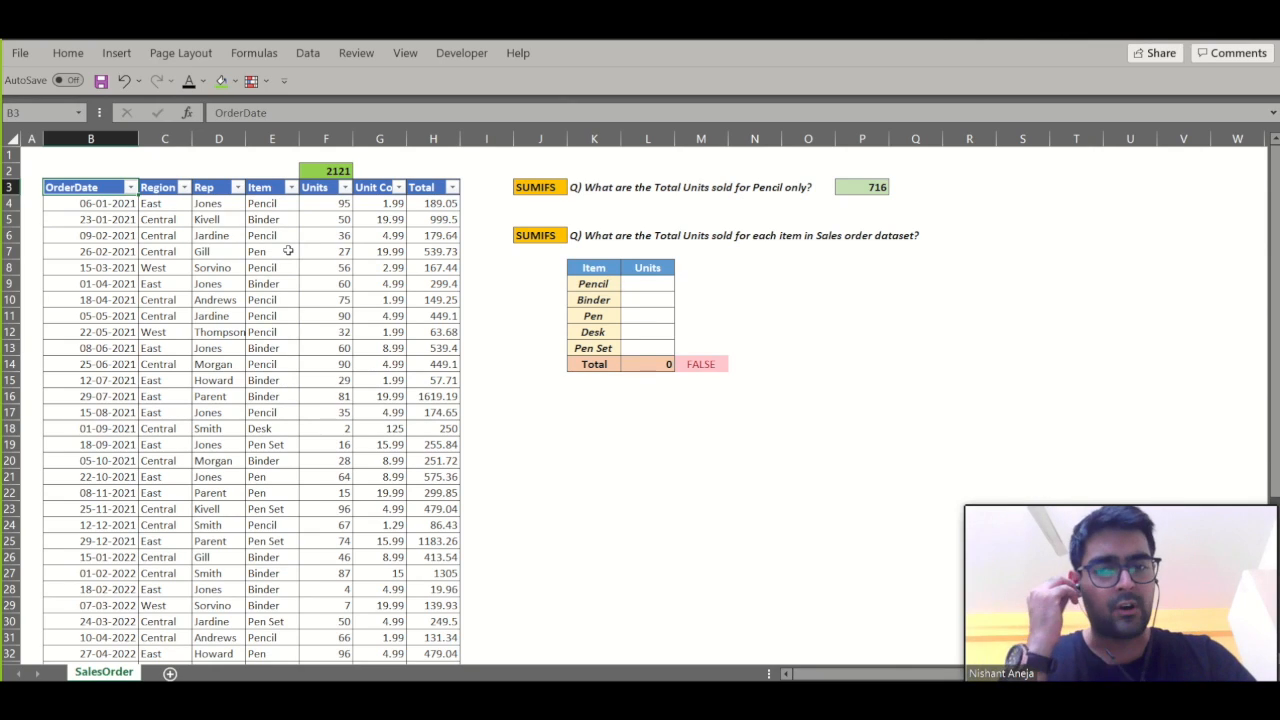
key("Right")
key("Right")
key("Right")
key("Right")
key("Right")
key("Right")
key("Right")
key("Right")
key("Right")
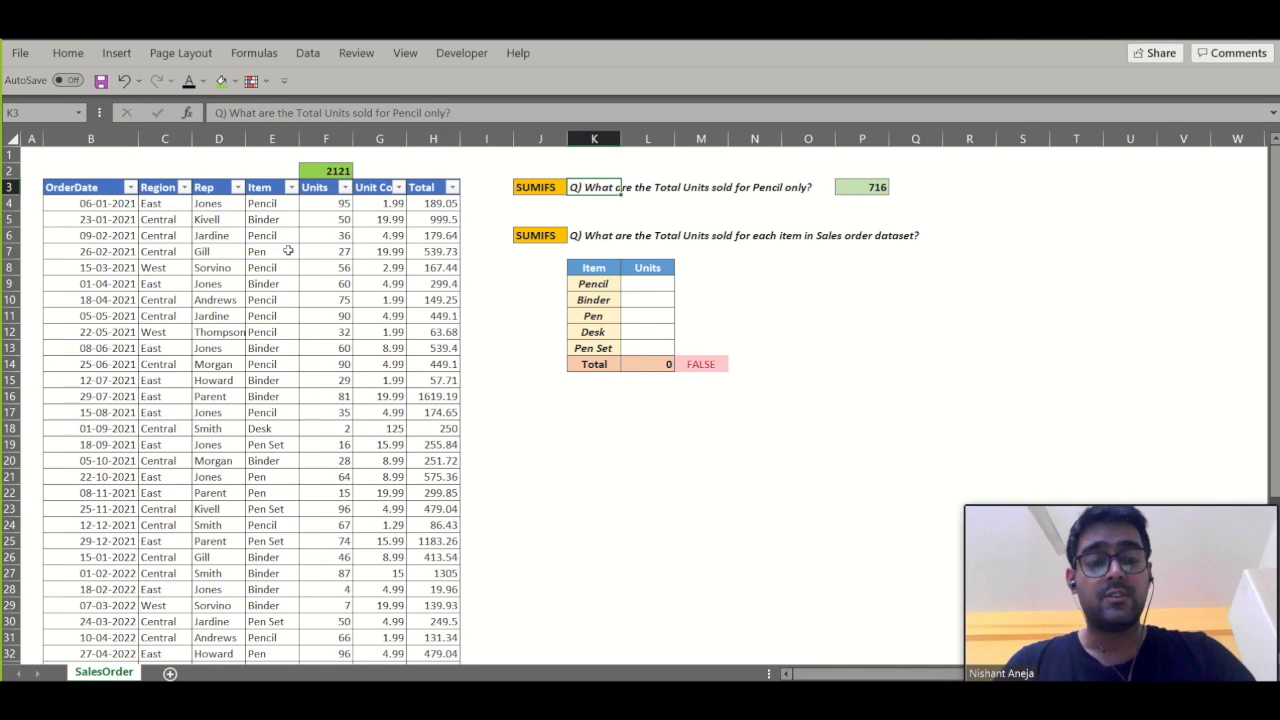
Clear the existing answer in cell P3 beside the Pencil-only units question
key("Down")
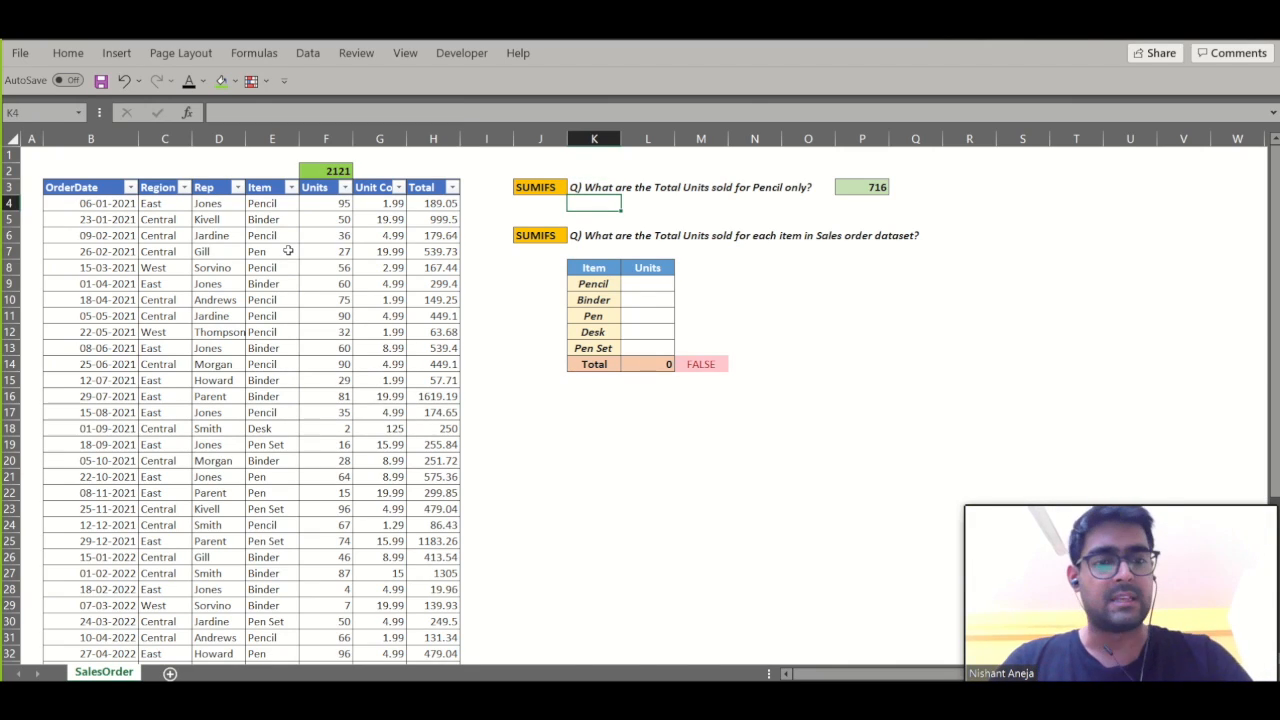
key("Right")
key("Right")
key("Right")
key("Up")
key("Right")
key("Right")
key("F2")
key("Escape")
key("Delete")
key("Right")
key("Left")
key("Down")
key("Down")
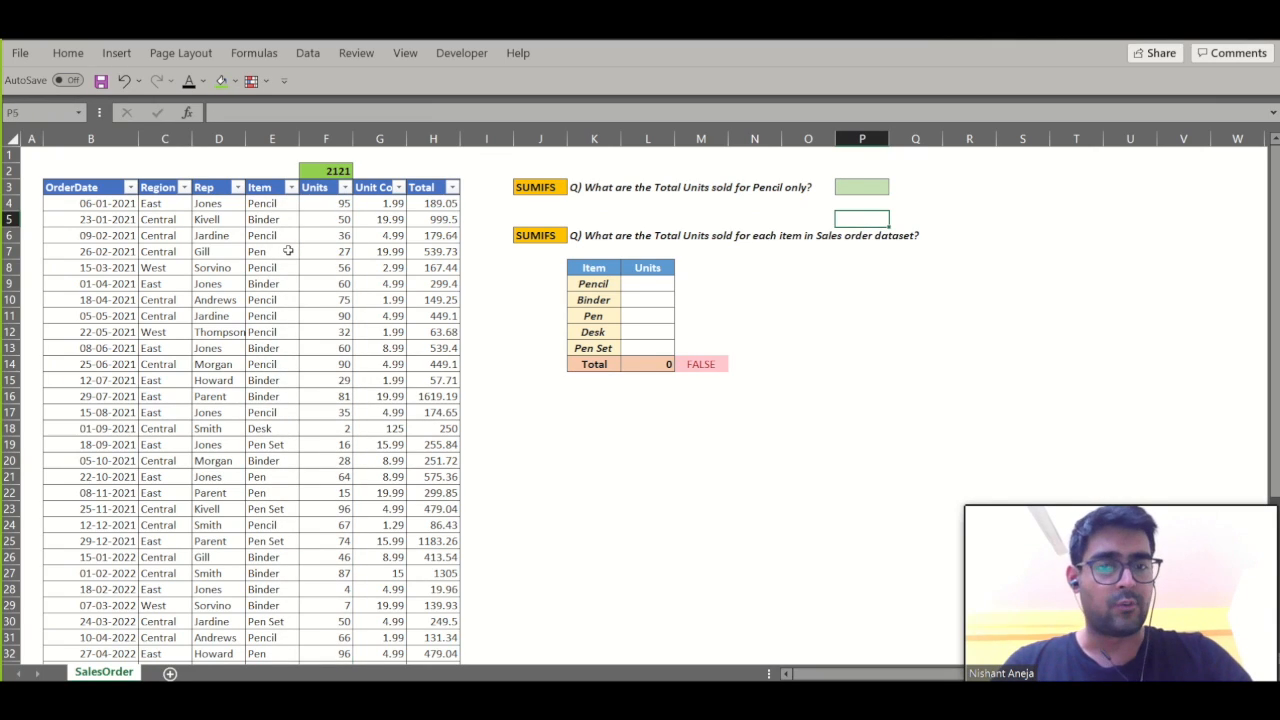
Filter the Item column of the sales table to show only Pencil rows
key("Up")
key("Up")
key("Left")
key("Left")
key("Left")
key("Left")
key("Left")
key("Left")
key("Left")
key("Left")
key("Left")
key("Left")
key("Left")
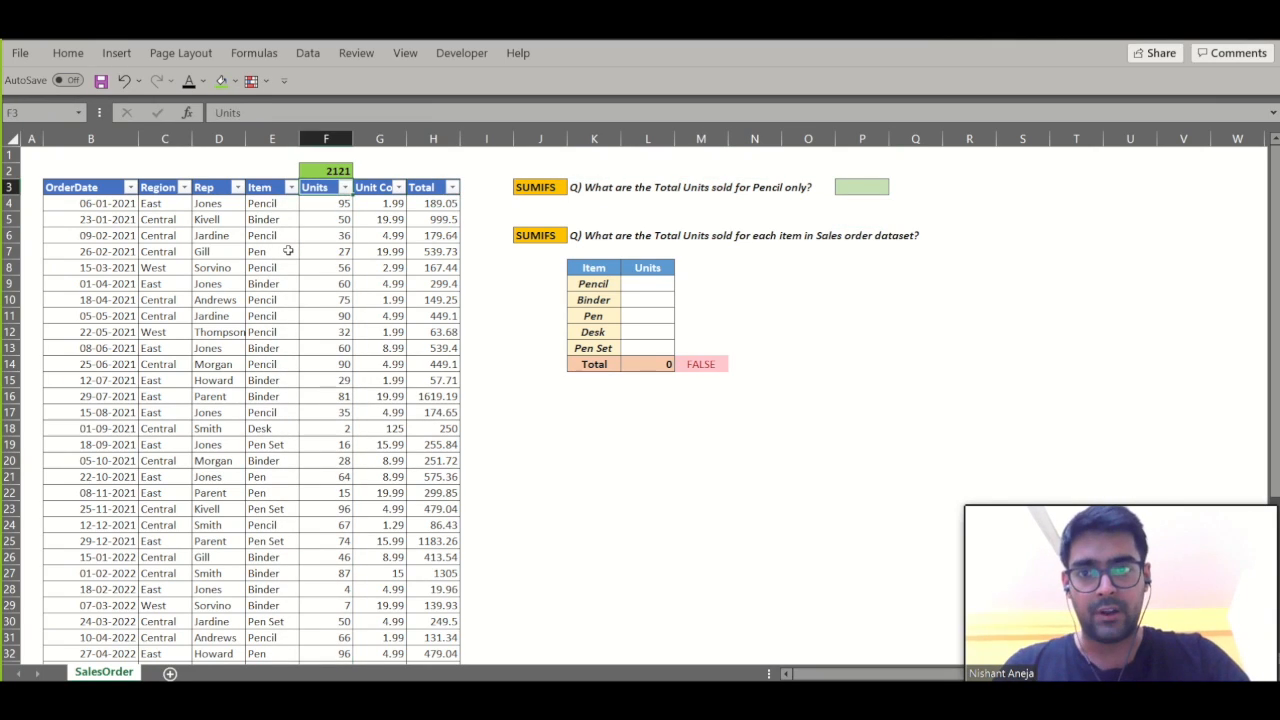
key("alt+Down")
key("Down")
key("Down")
key("Down")
key("Down")
key("Down")
key("space")
key("Down")
key("Down")
key("Down")
key("Down")
key("Down")
key("space")
key("Return")
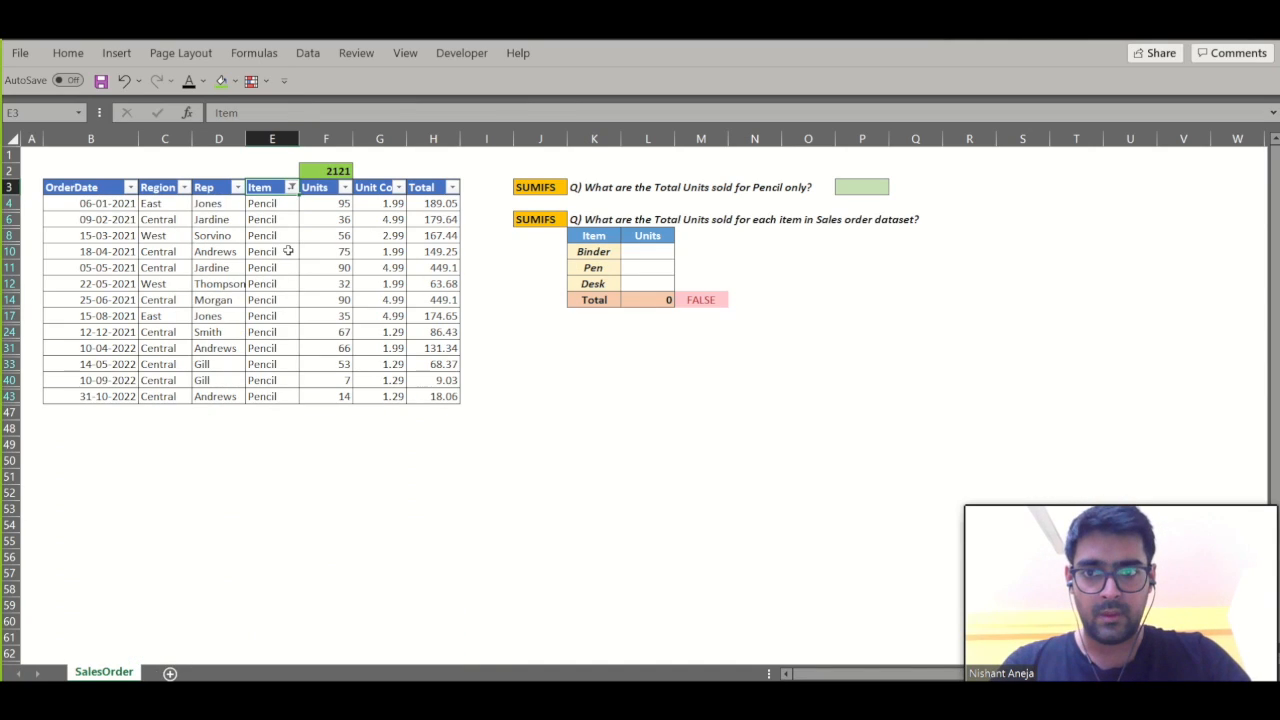
Select the visible Units values of the filtered Pencil rows
key("Right")
key("Down")
key("ctrl+shift+Down")
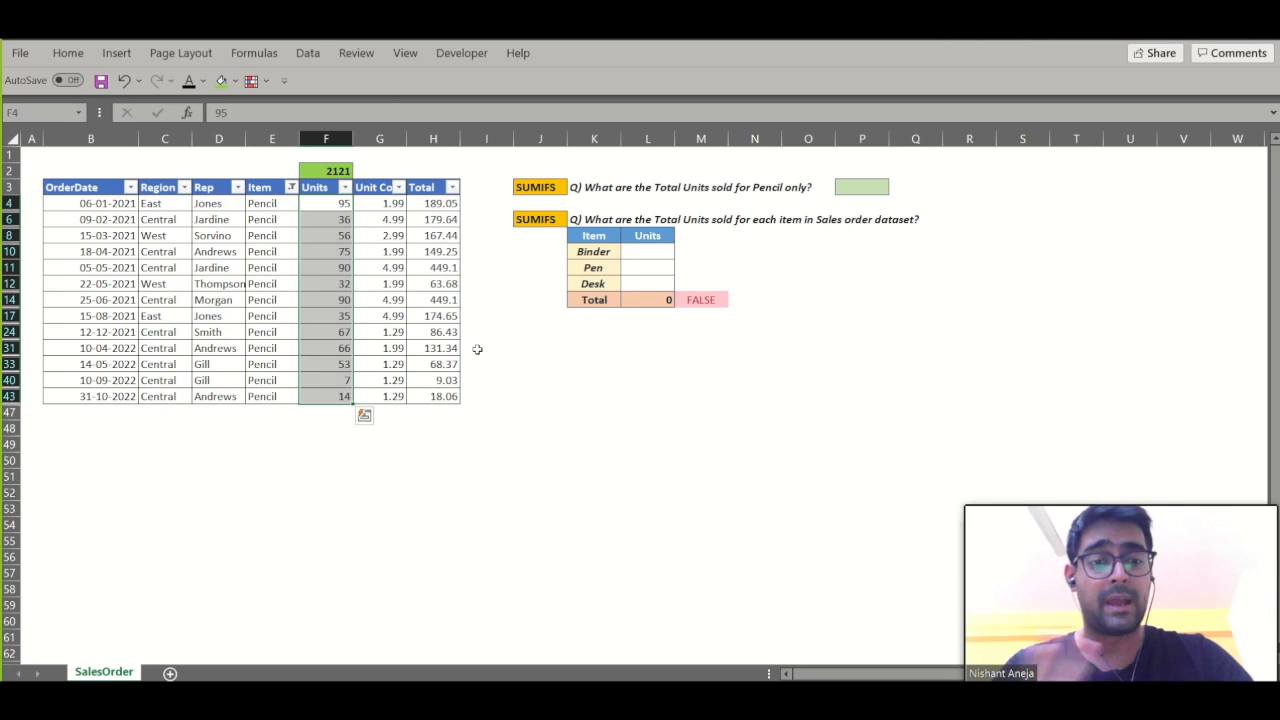
Clear the Item filter so the sales table shows all rows again
left_click(444, 322)
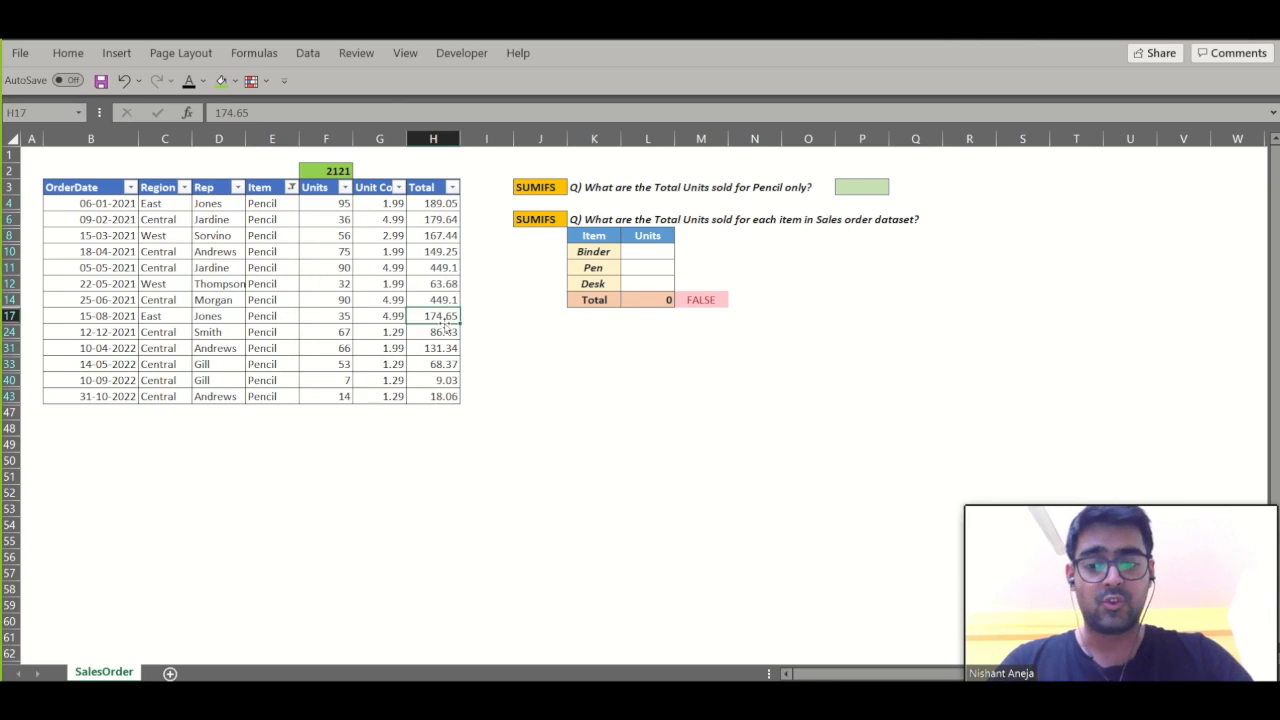
key("alt+a")
key("c")
Start a SUMIFS formula in cell P3 with the Units column as absolute sum range $F$4:$F$46
key("Right")
key("Right")
key("ctrl+Up")
key("Right")
key("Right")
key("Up")
key("Up")
key("Up")
key("Right")
key("Right")
key("Right")
key("Right")
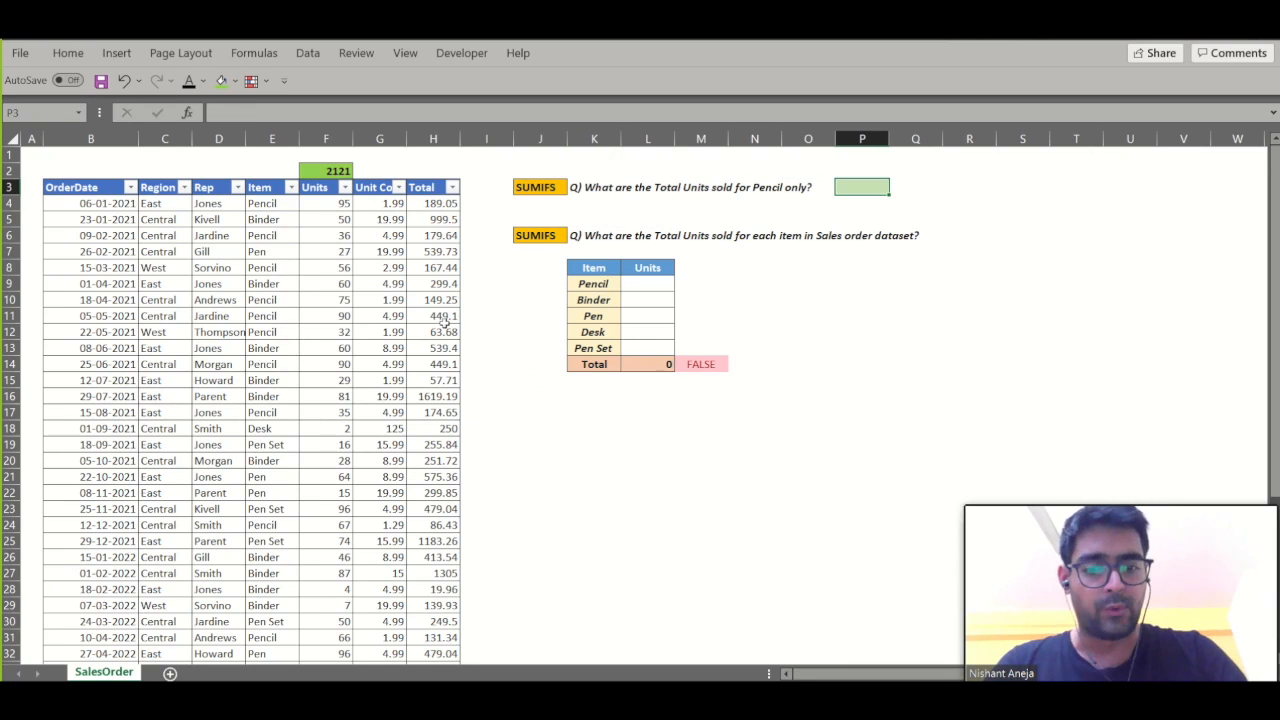
type("=sum")
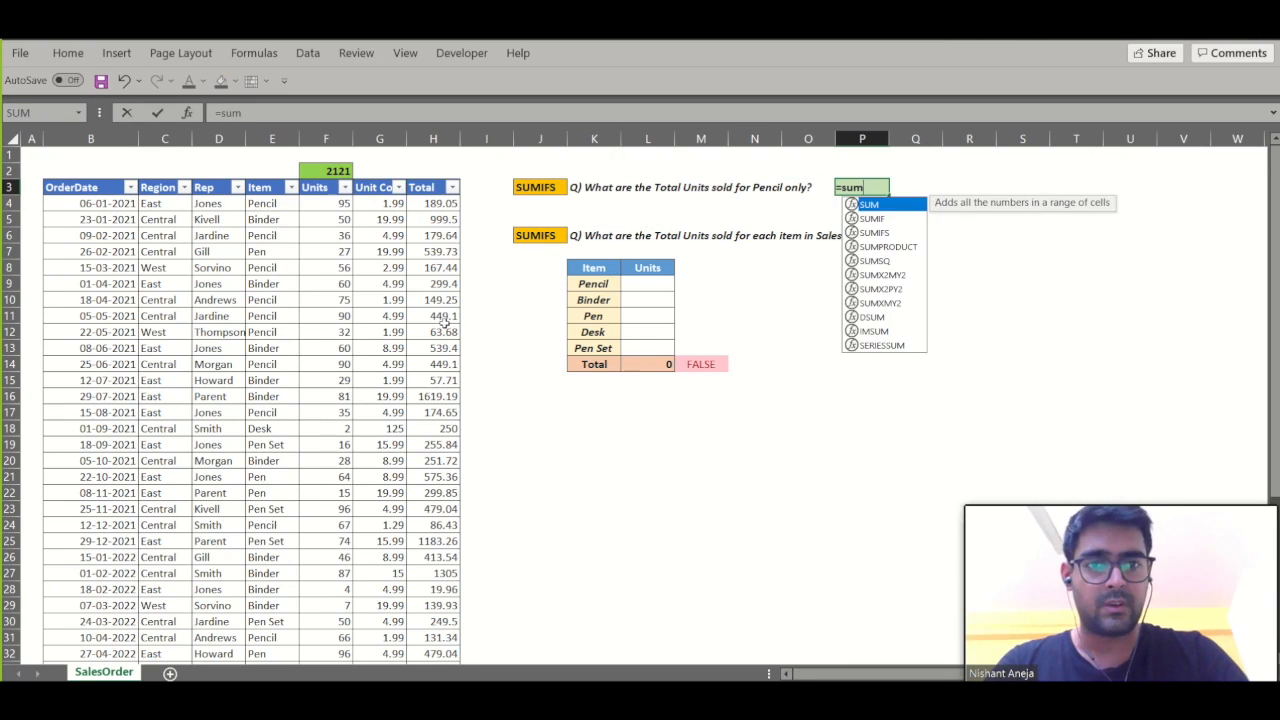
type("ifs")
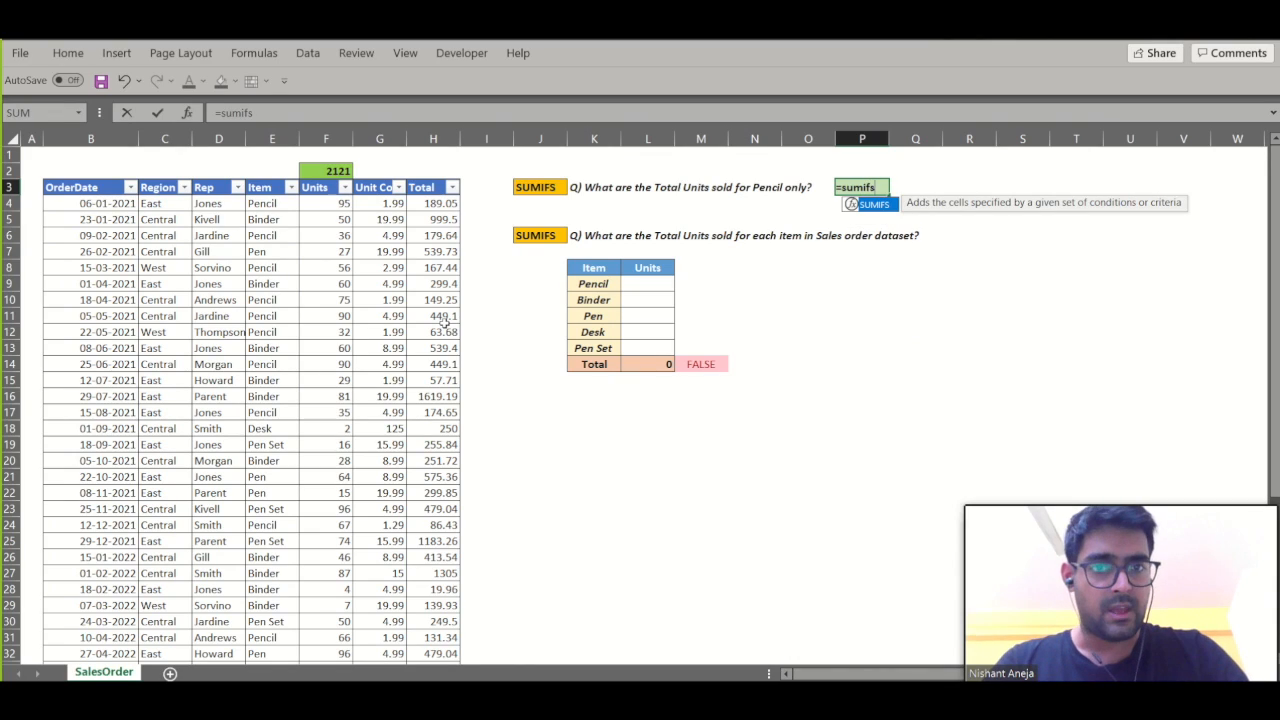
key("Tab")
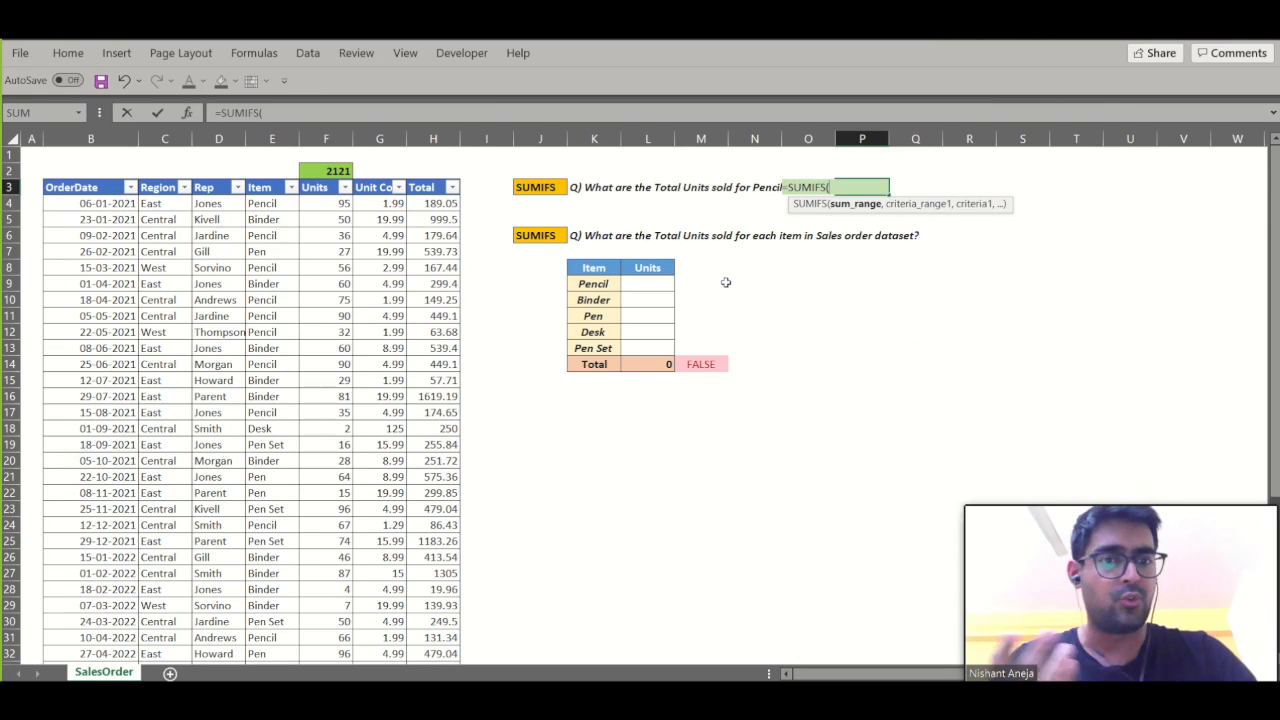
left_click(328, 203)
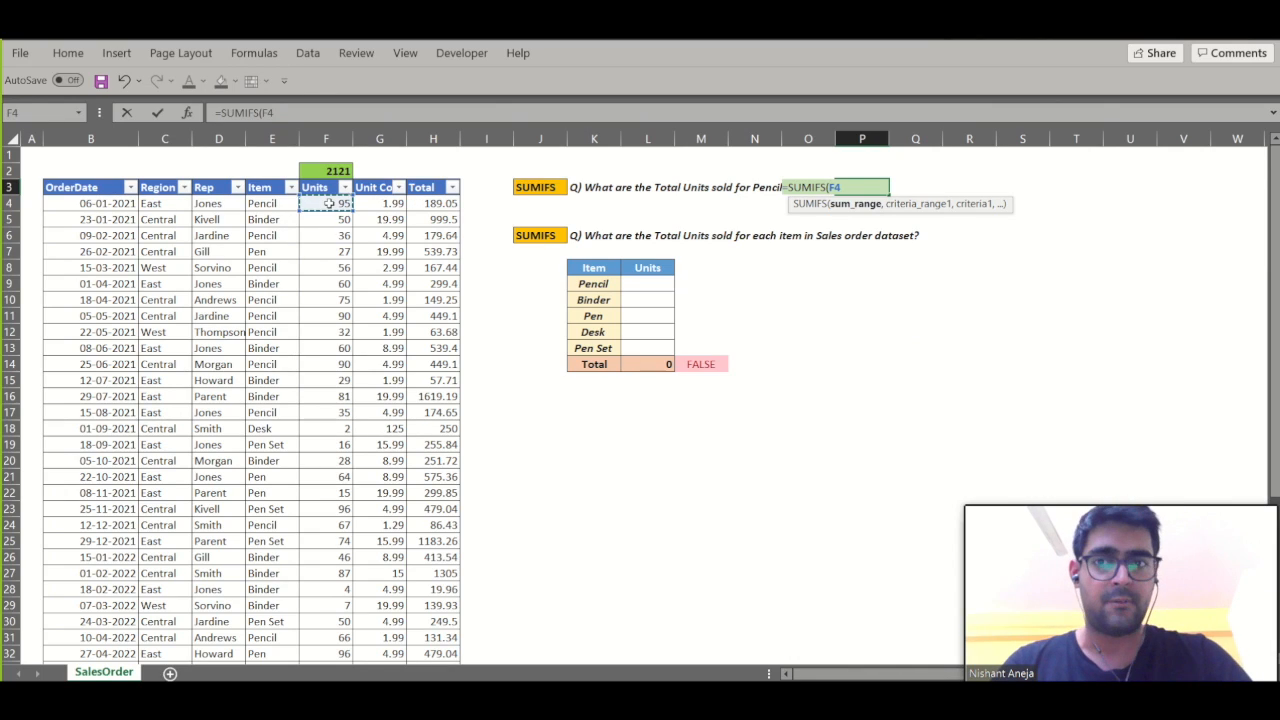
key("ctrl+shift+Down")
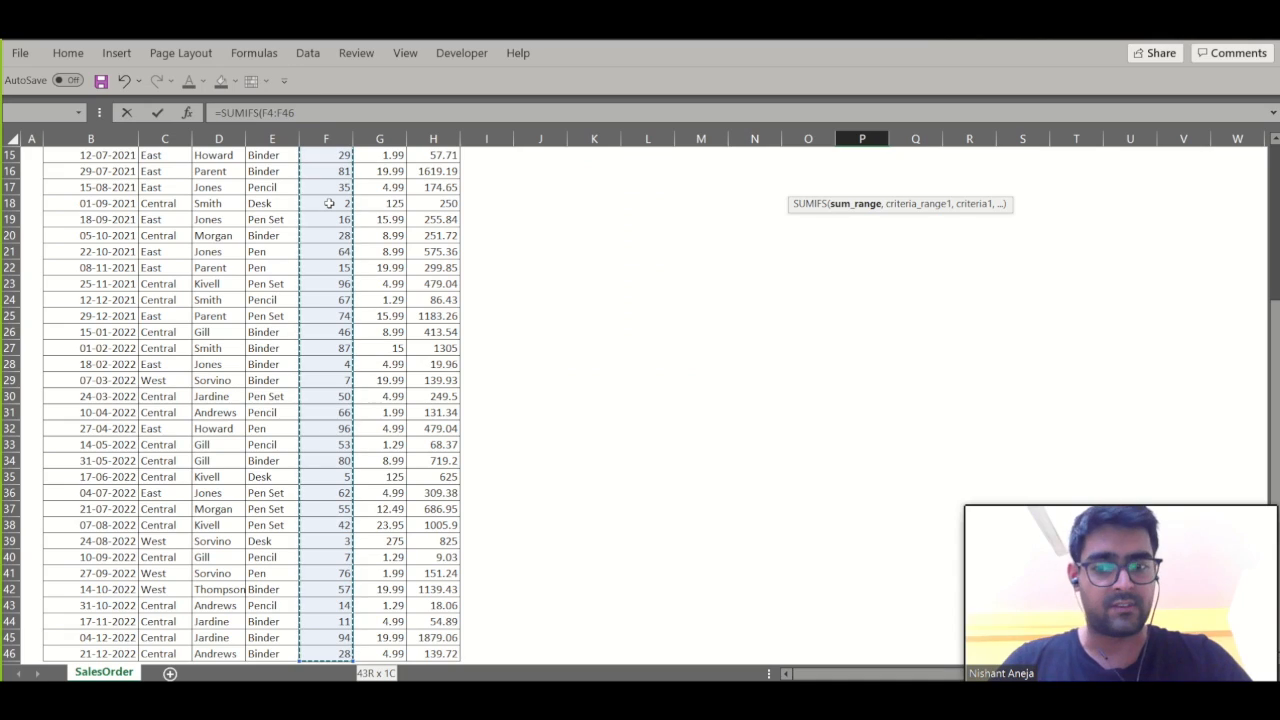
key("F4")
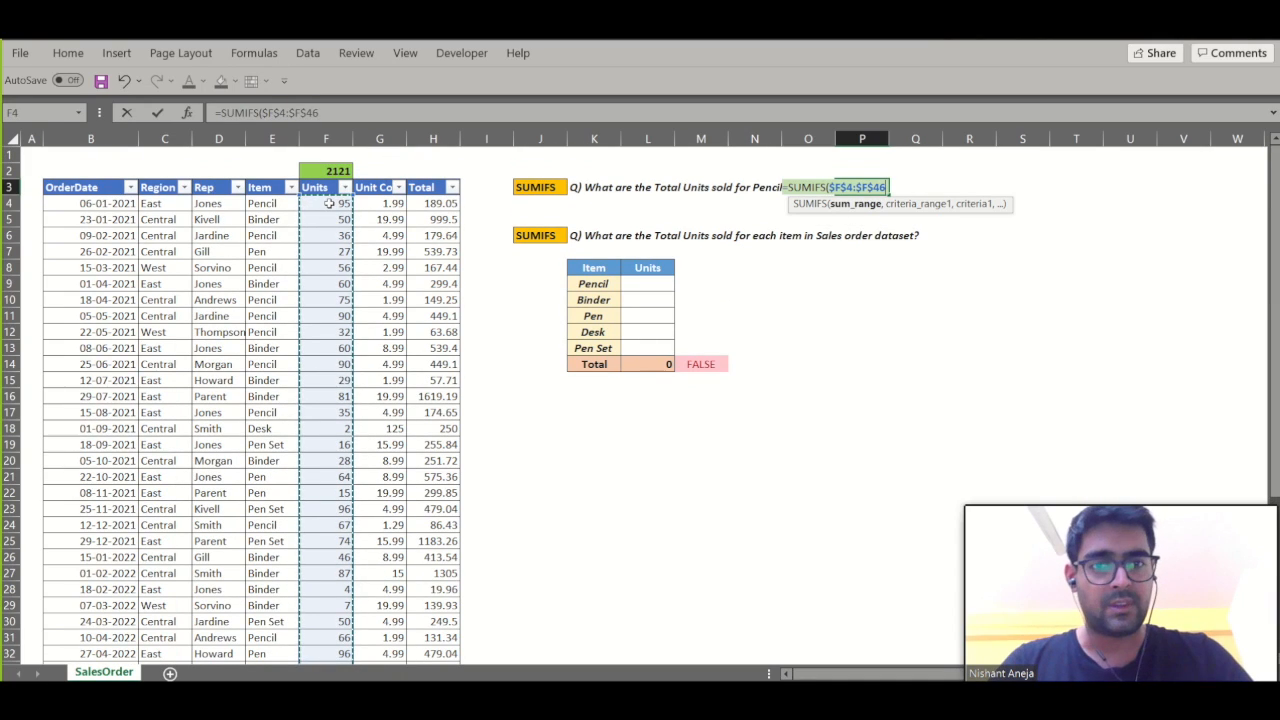
type(",")
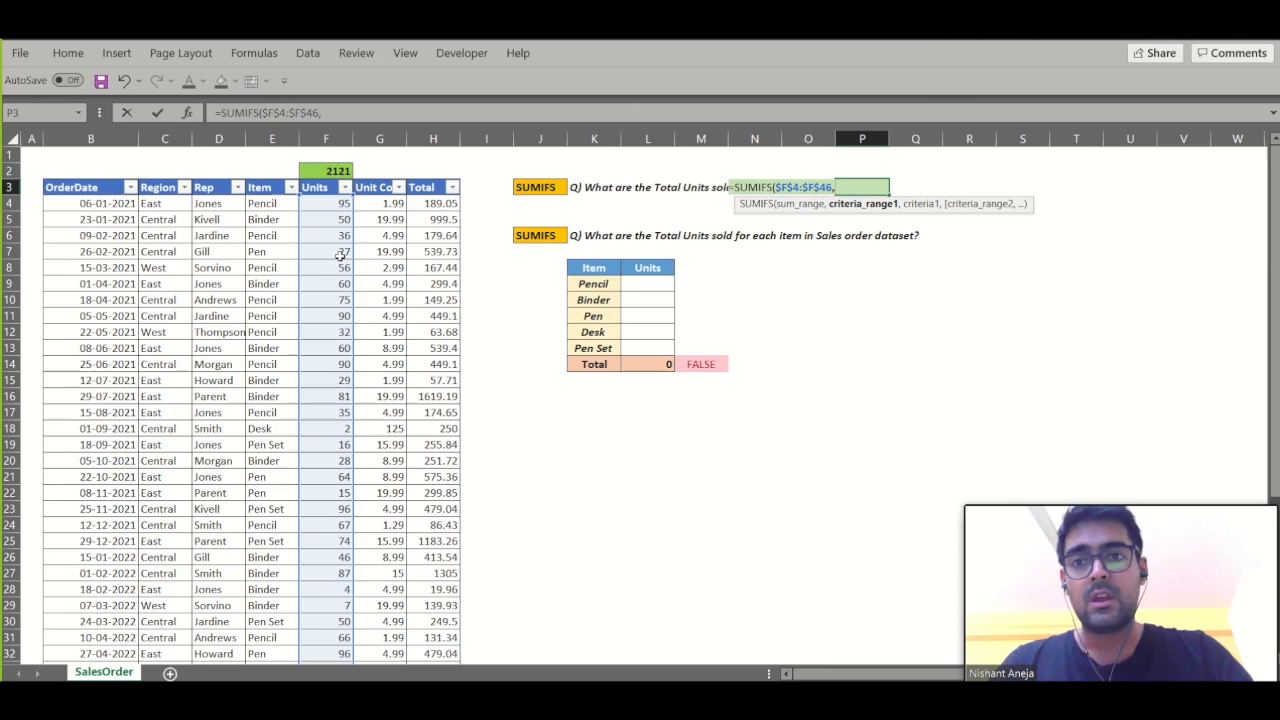
Complete the P3 formula with the absolute Item criteria range $E$4:$E$46 and the criterion "Pencil"
left_click(278, 203)
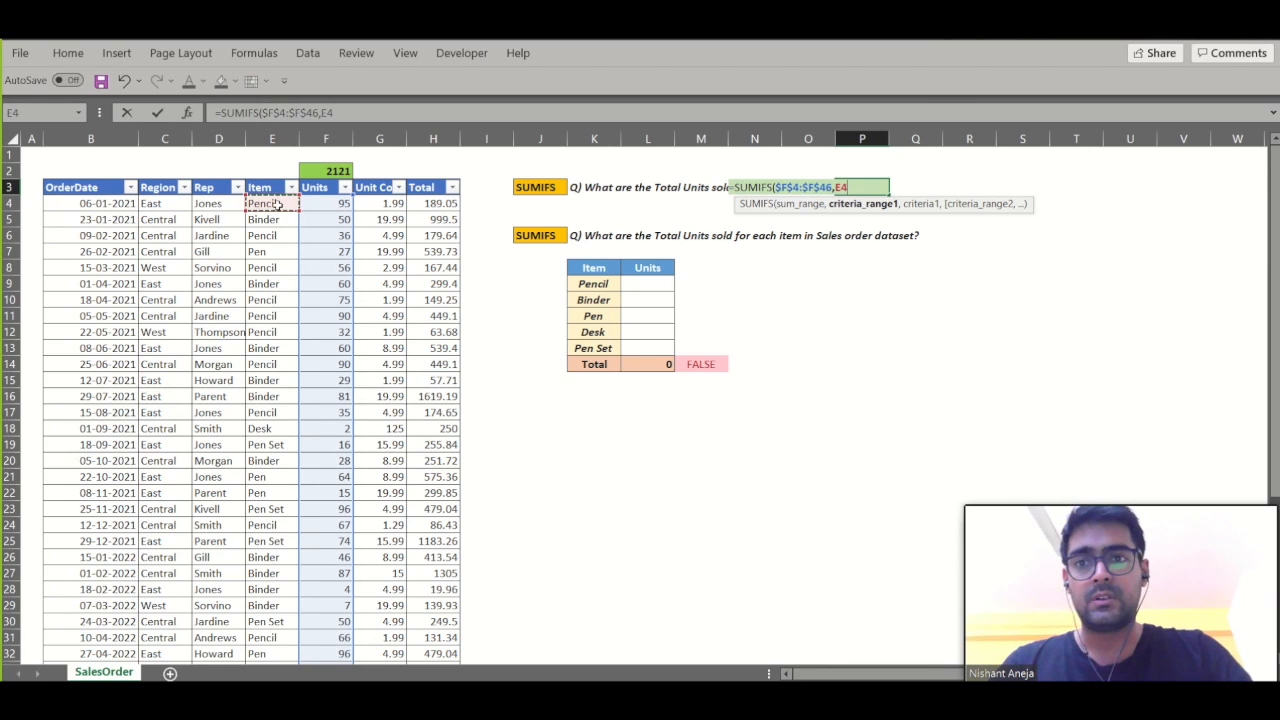
key("ctrl+shift+Down")
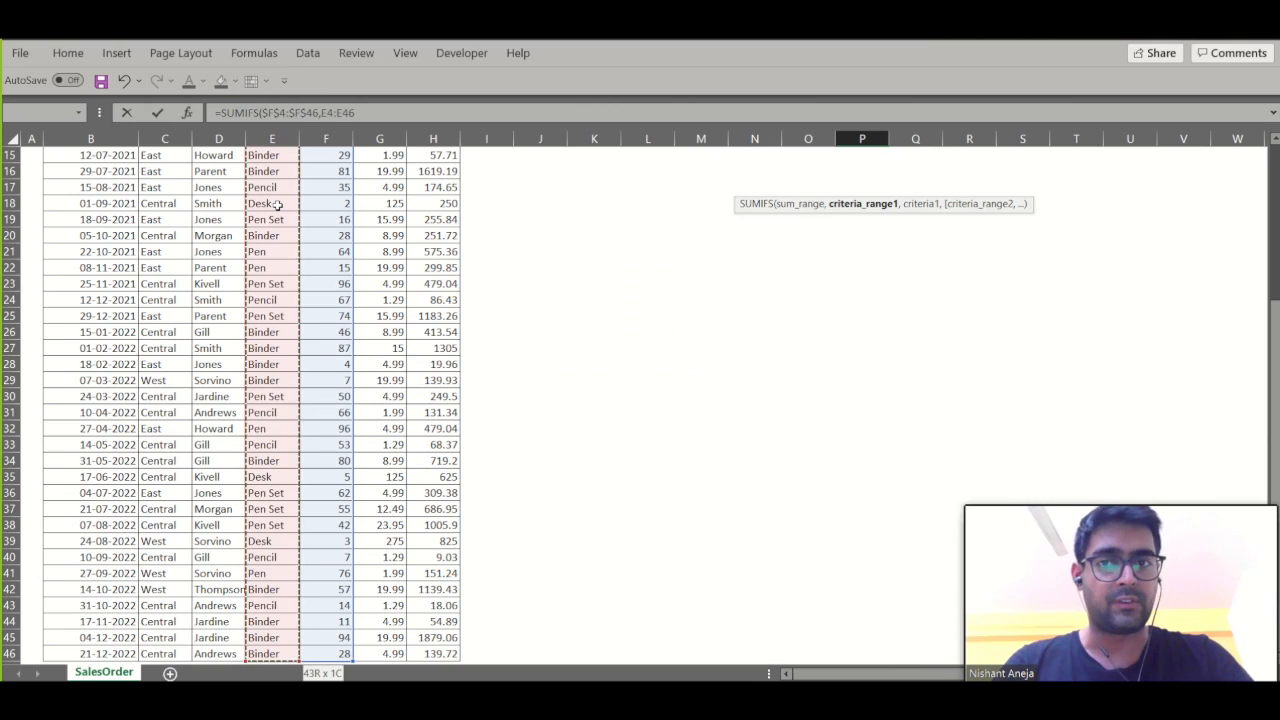
key("F4")
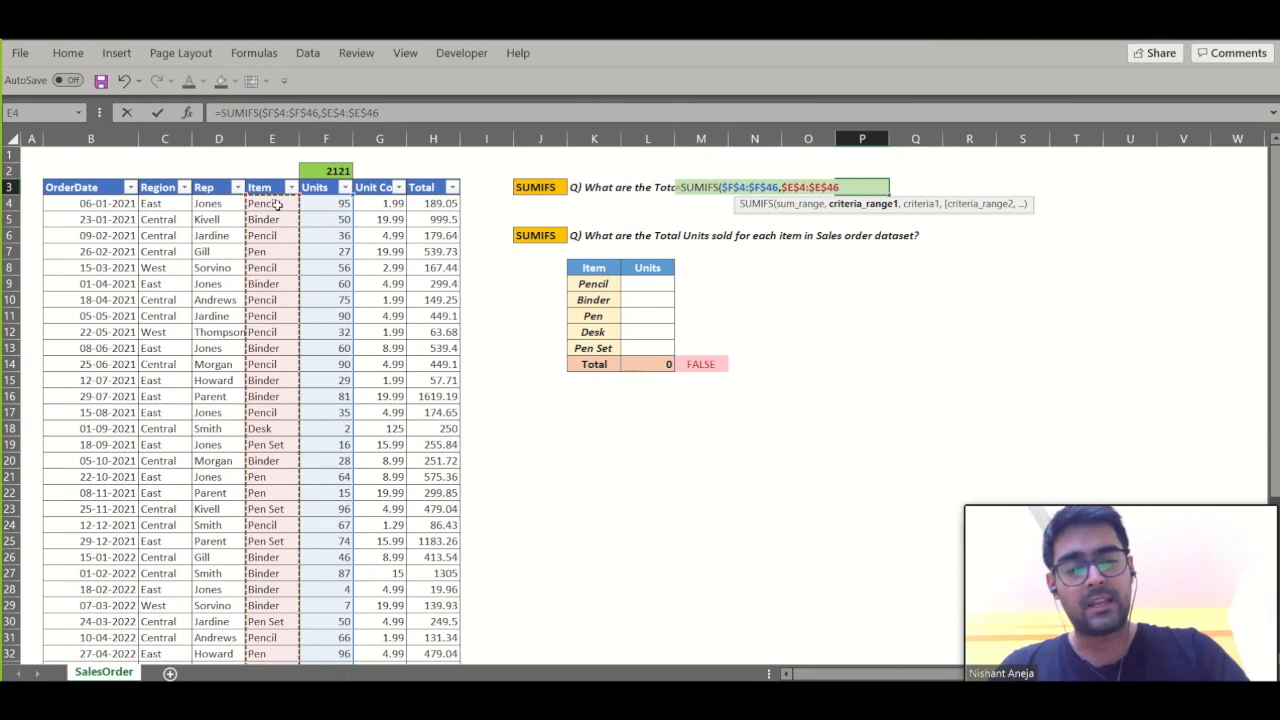
type(",")
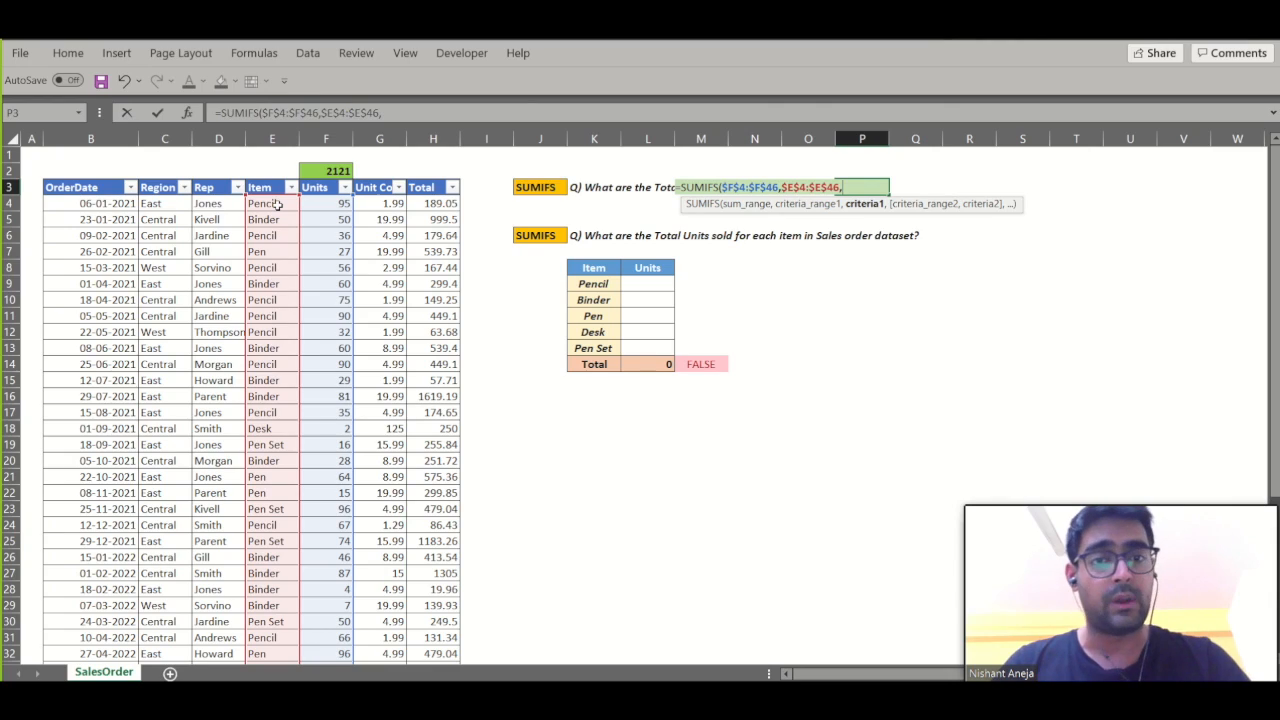
type("\"P")
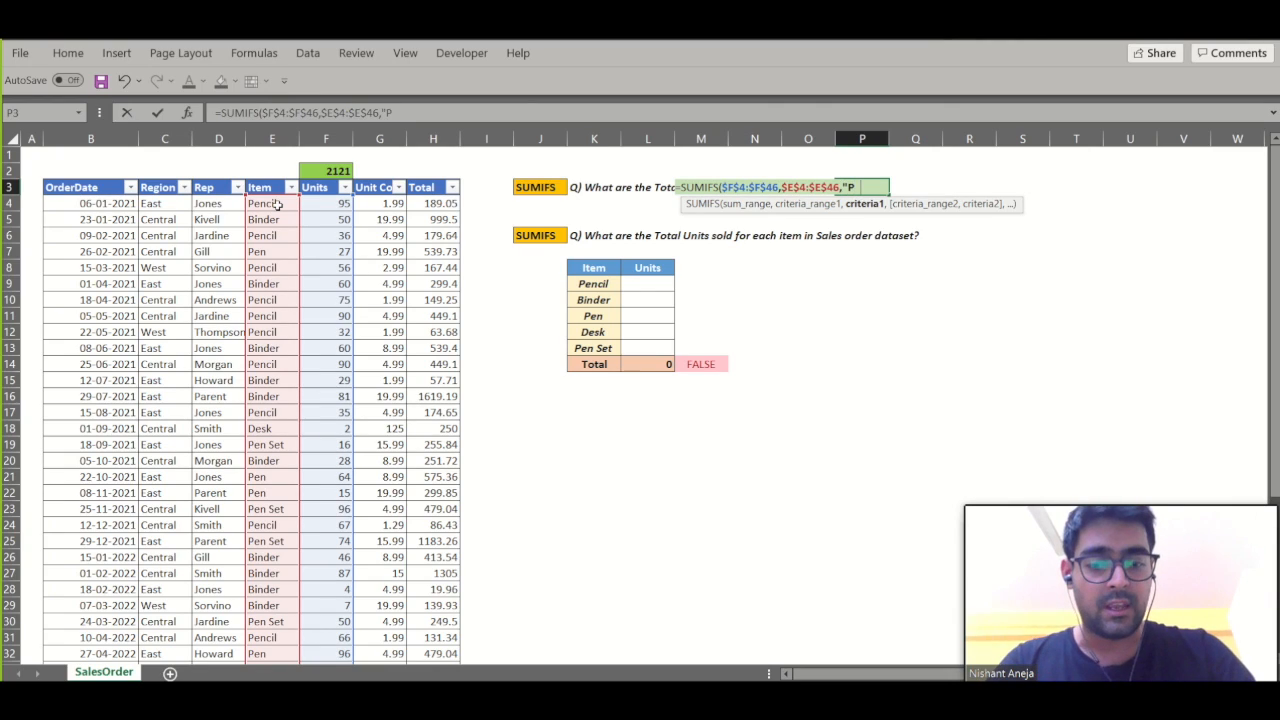
type("encil\")")
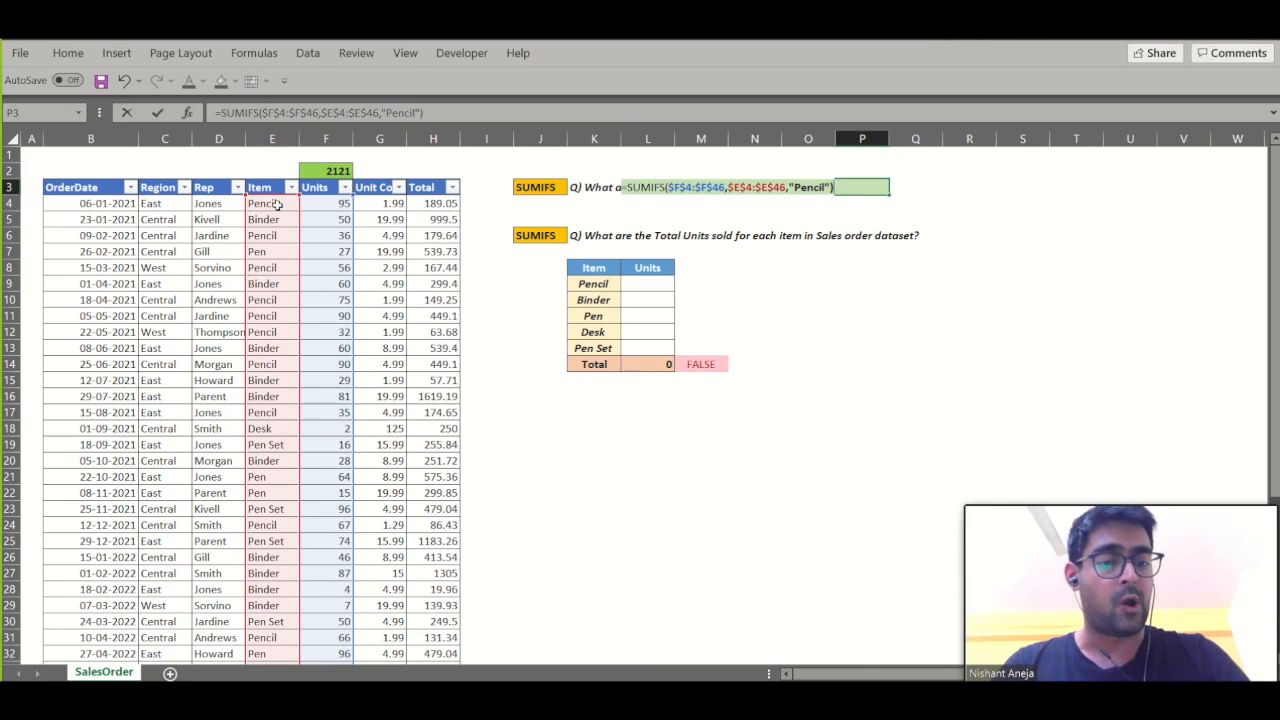
key("Return")
key("Up")
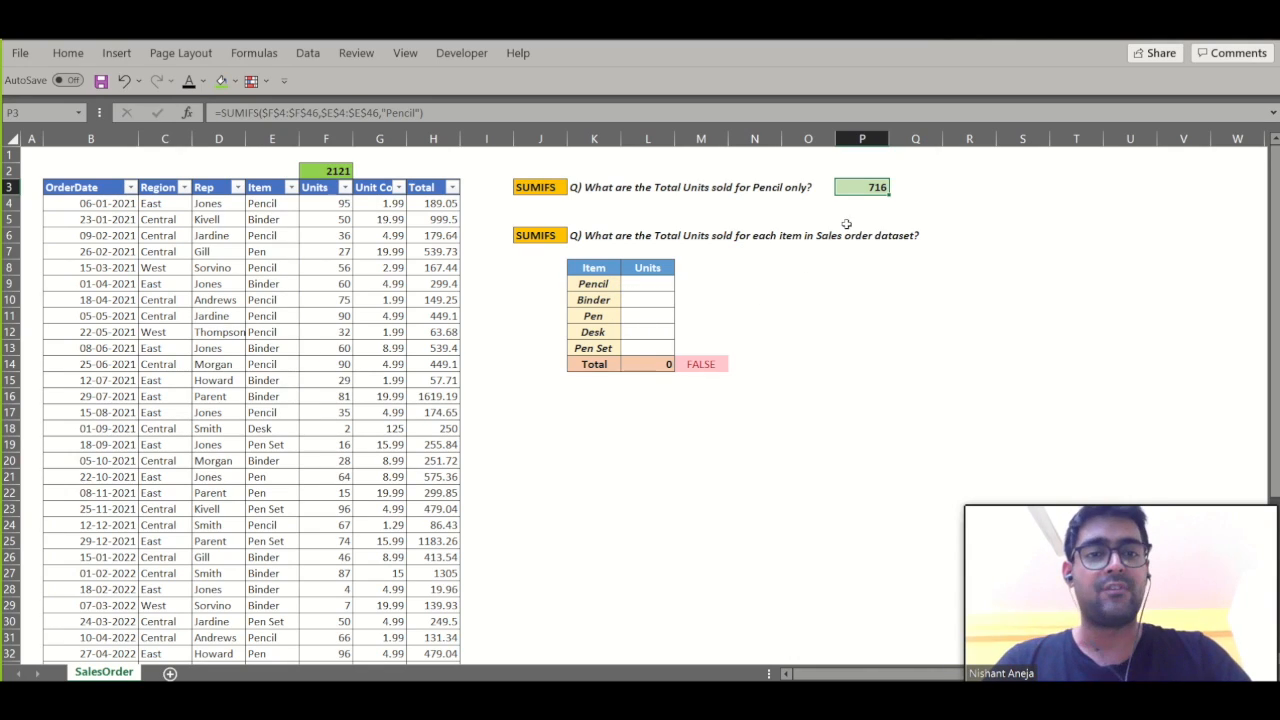
Inspect the hard-coded "Pencil" criterion in the SUMIFS formula of cell P3
left_click(430, 113)
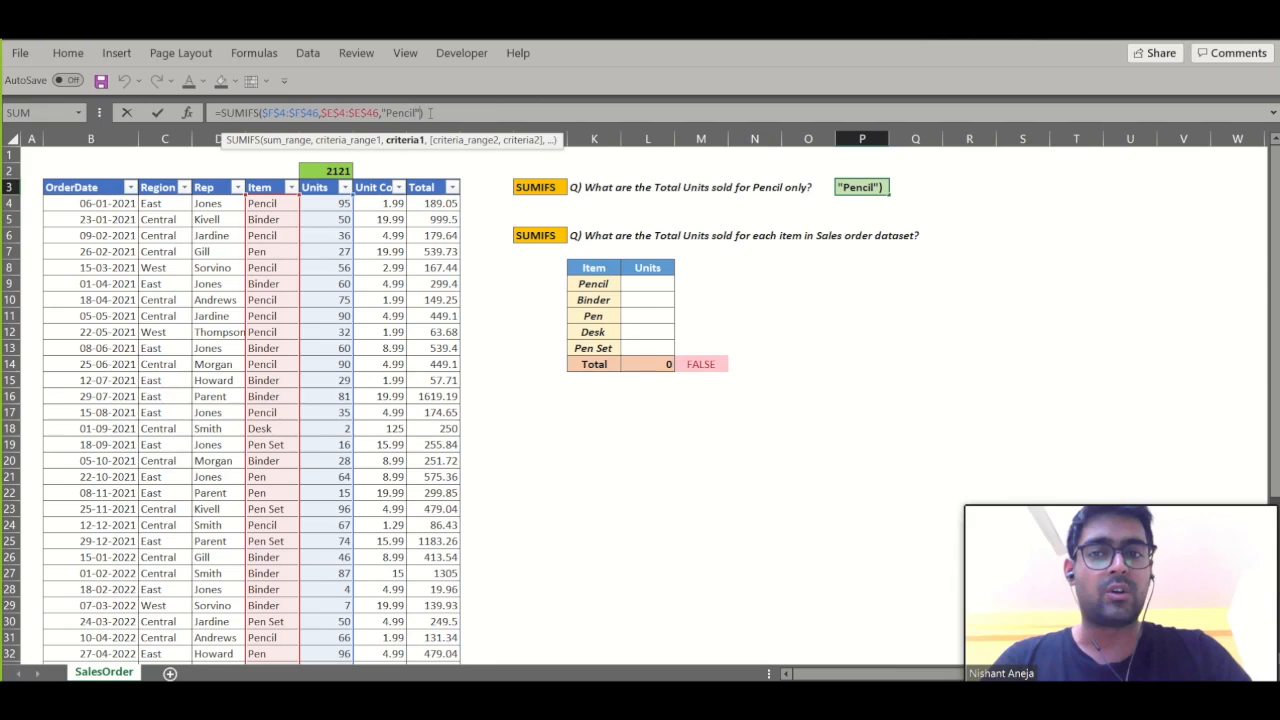
key("shift+Left")
key("shift+Left")
key("shift+Left")
key("shift+Left")
key("shift+Left")
key("shift+Left")
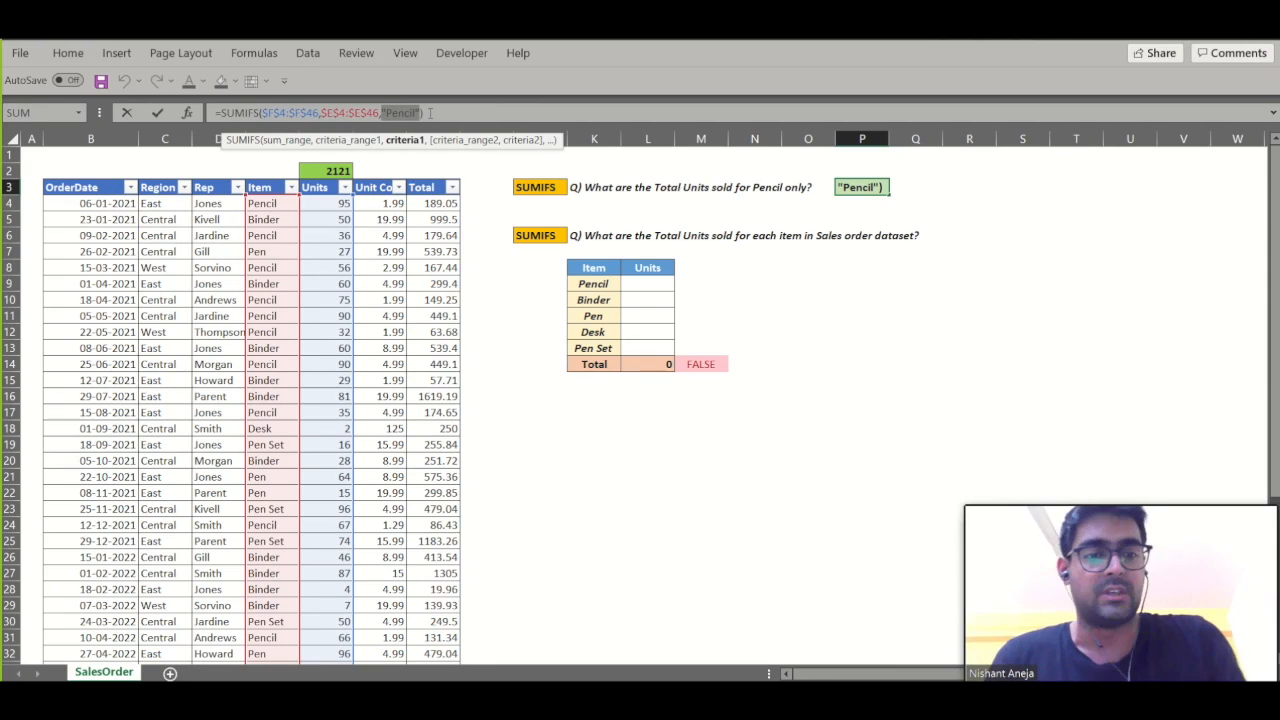
key("ctrl+Return")
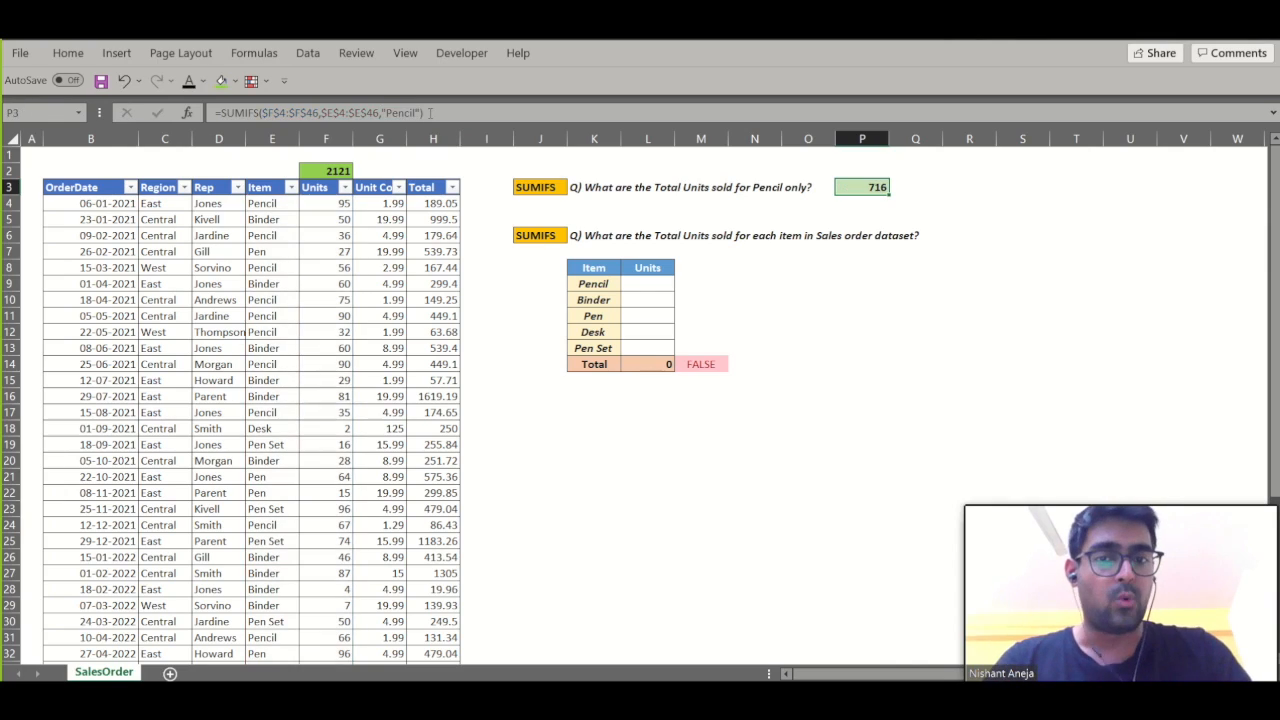
Start a SUMIFS formula in L9, the Pencil row of the item summary, with absolute sum range $F$4:$F$46
left_click(660, 285)
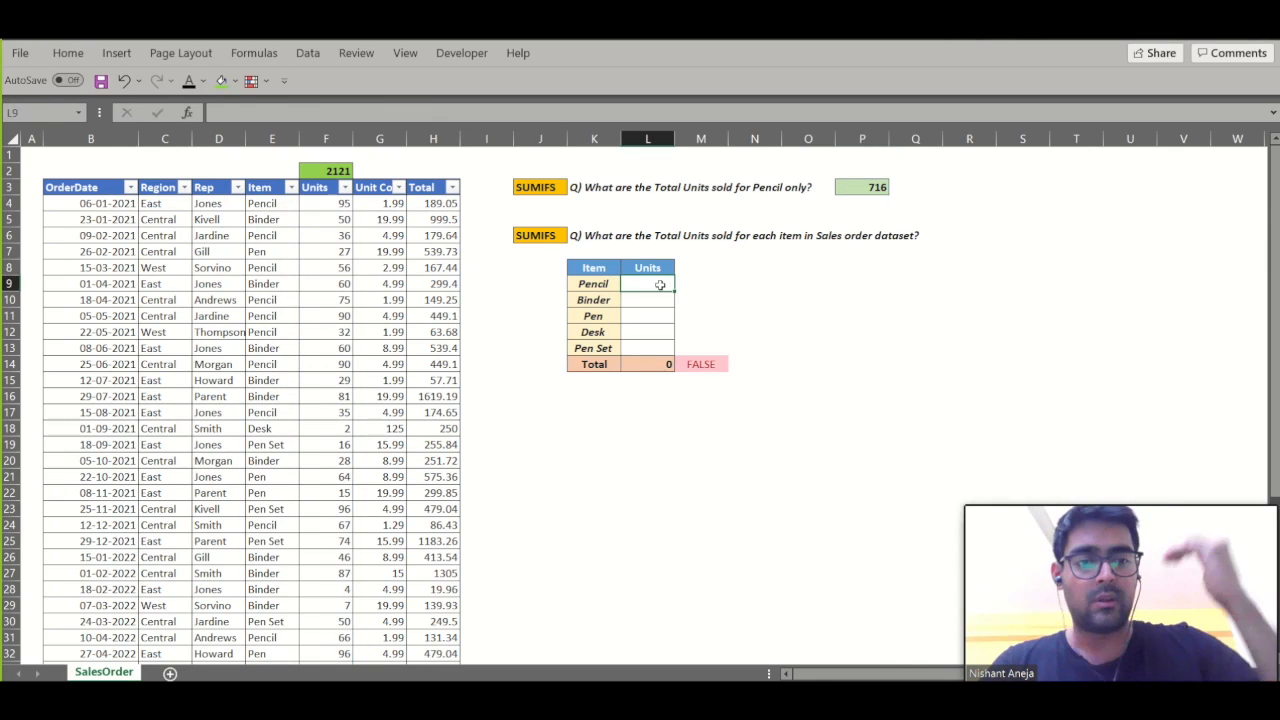
type("=sumifs")
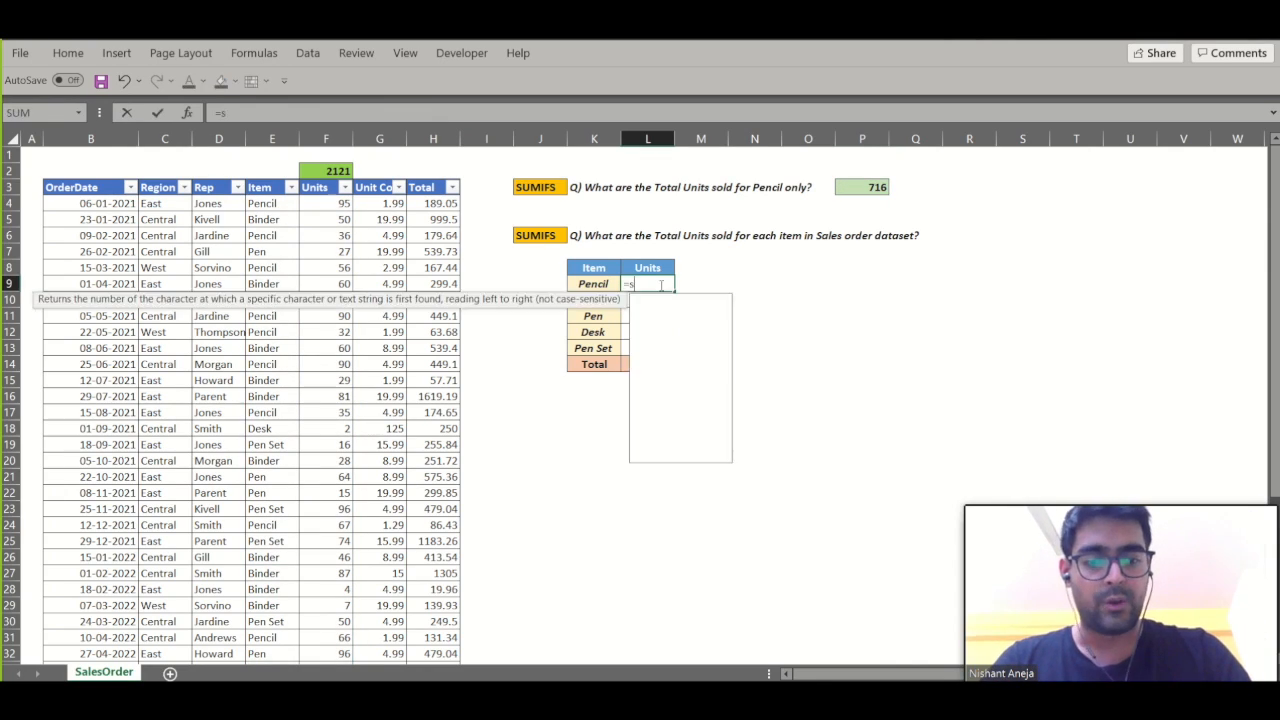
key("Tab")
key("Left")
key("Left")
key("Left")
key("Left")
key("Left")
key("Left")
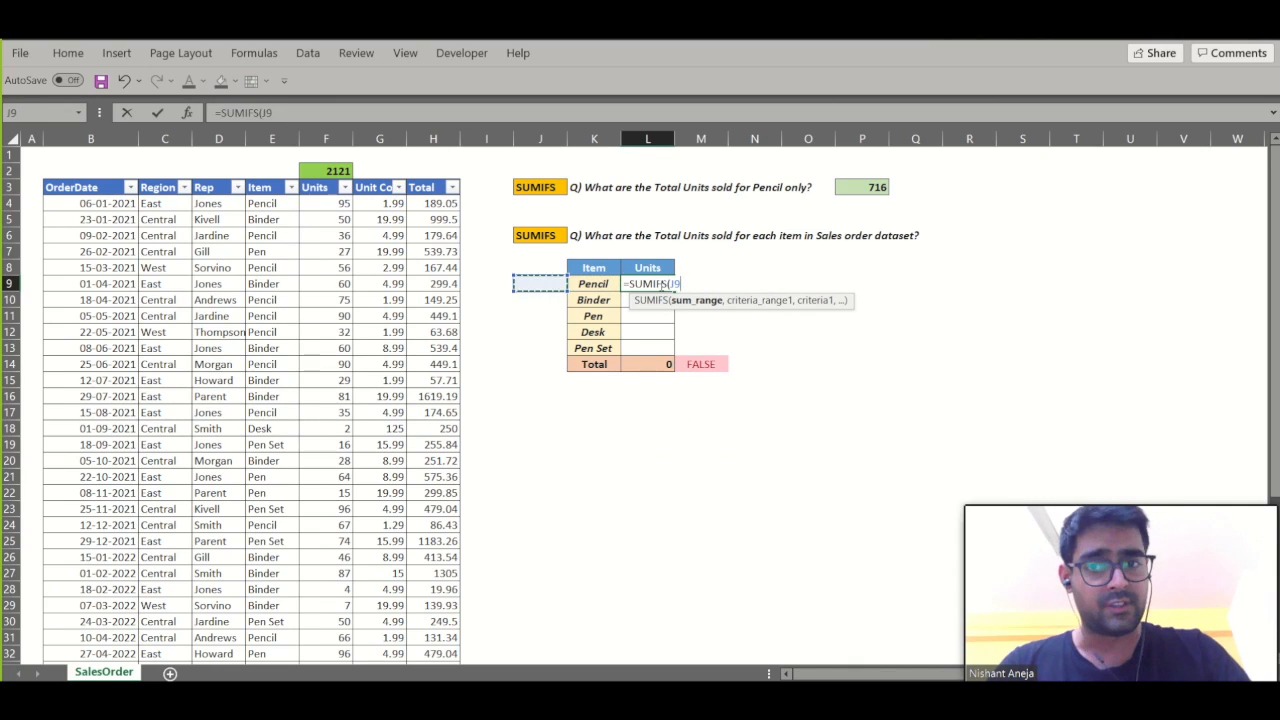
key("ctrl+Up")
key("Down")
key("Down")
key("ctrl+shift+Down")
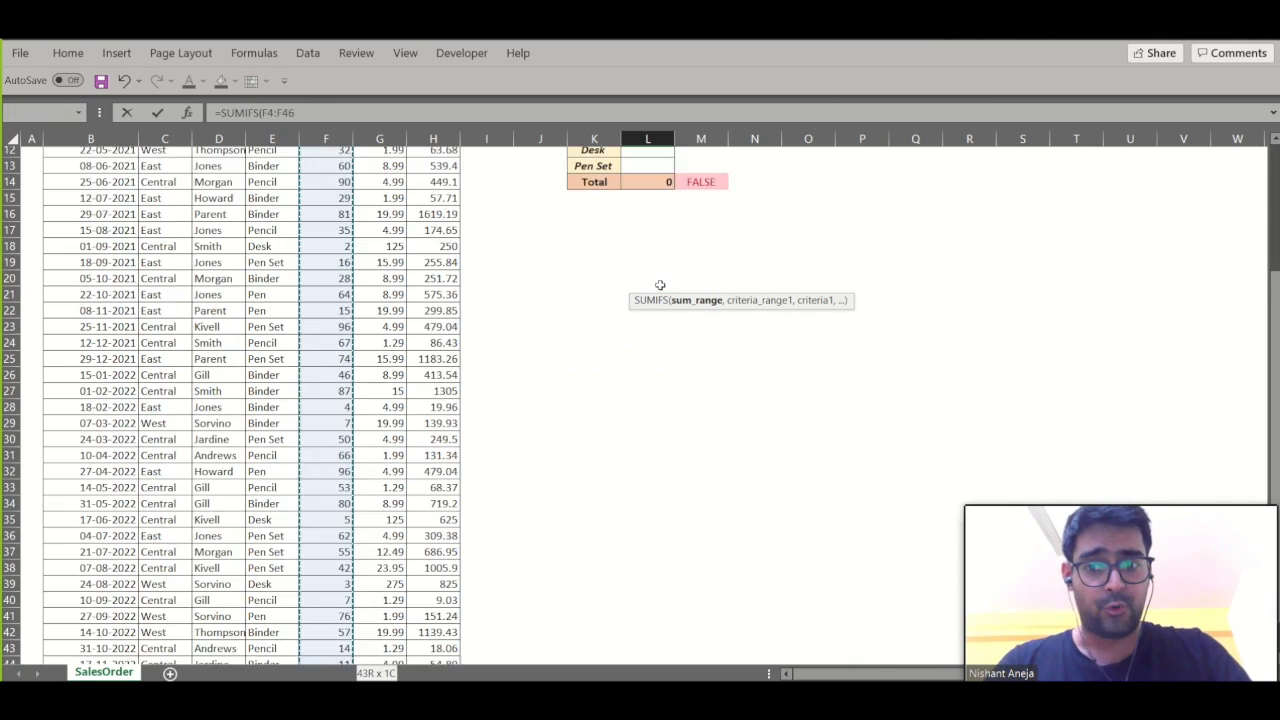
key("F4")
type(",")
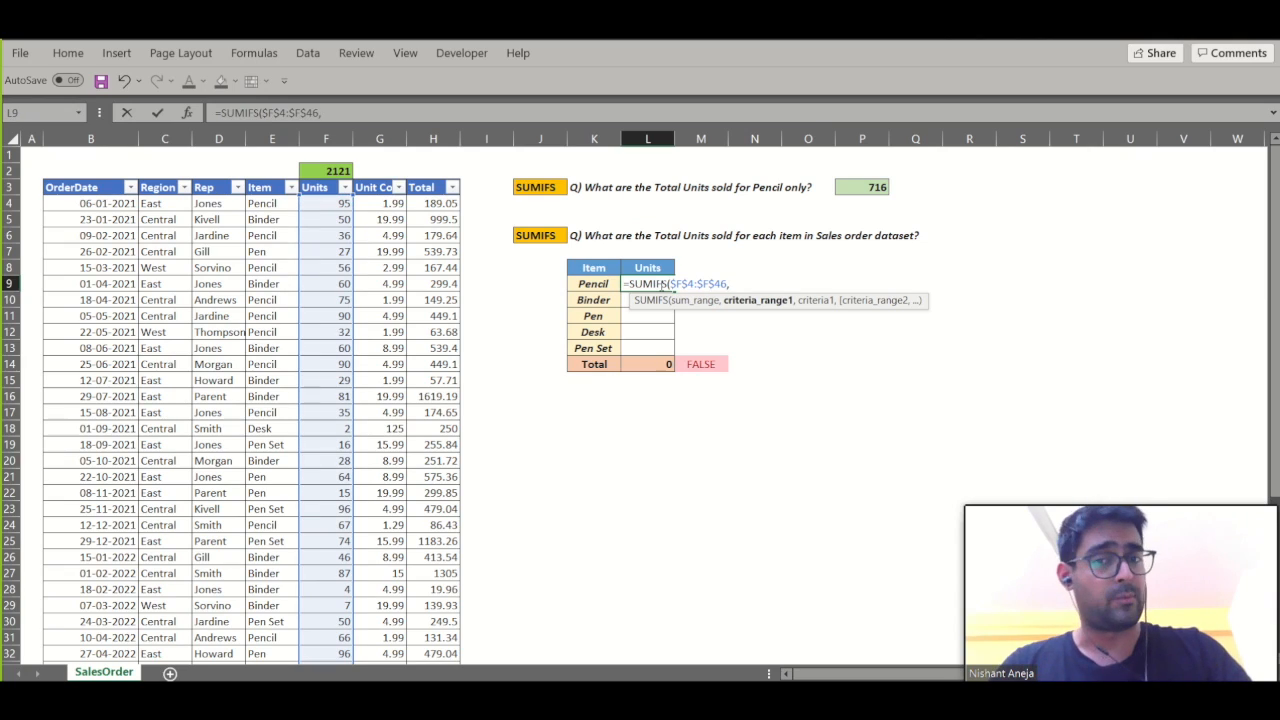
Add the Item column as absolute criteria range $E$4:$E$46 to the SUMIFS formula in L9
key("Left")
key("Left")
key("Left")
key("Left")
key("Left")
key("Left")
key("Left")
key("Up")
key("Up")
key("Up")
key("Up")
key("Up")
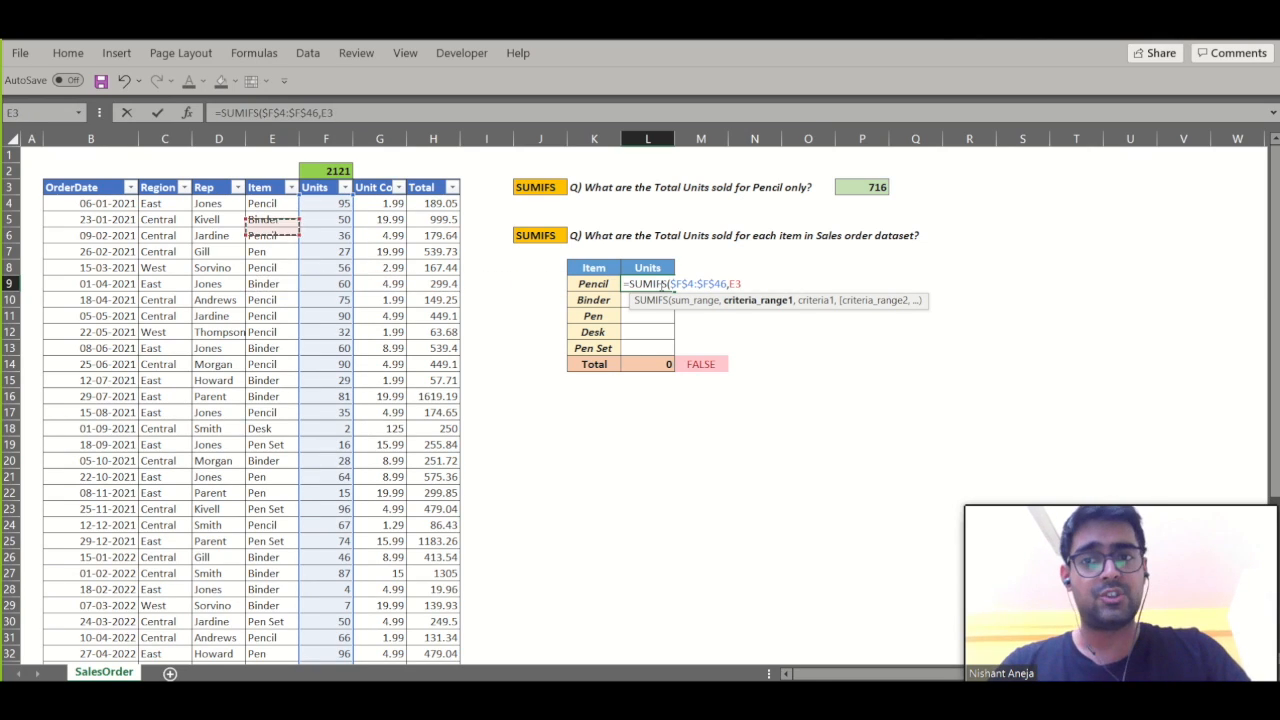
key("ctrl+shift+Down")
key("F4")
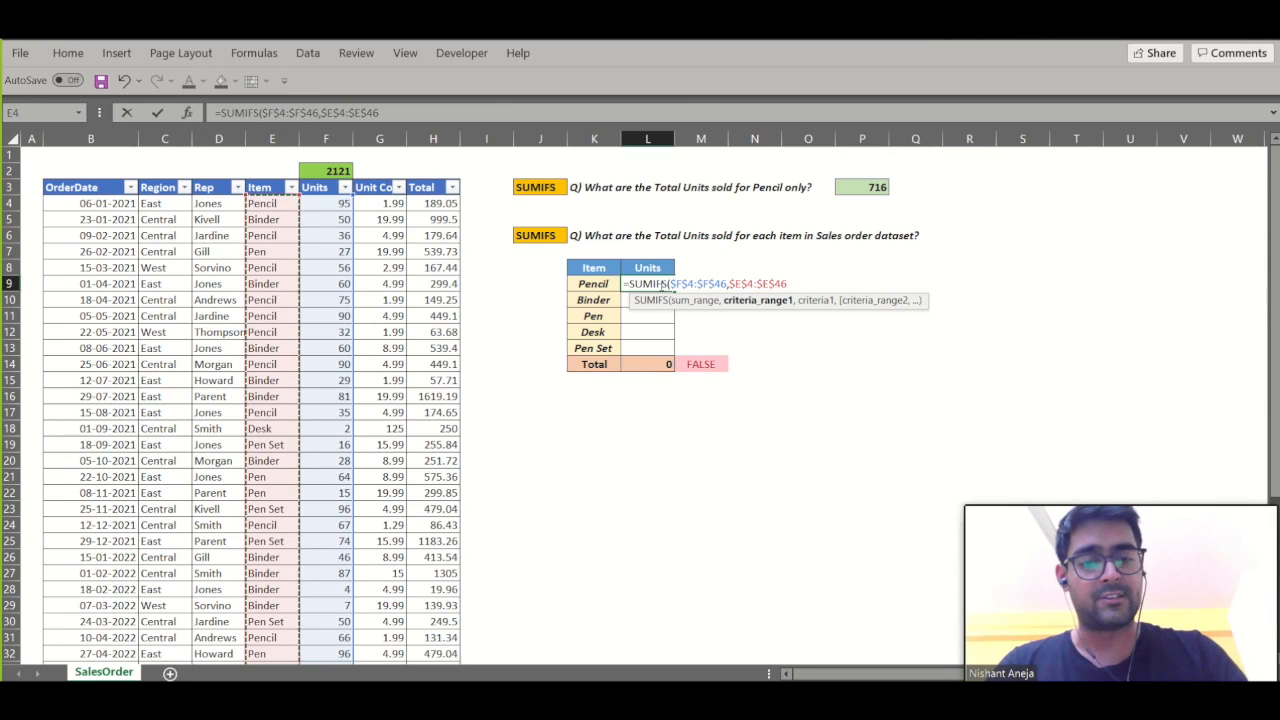
type(",")
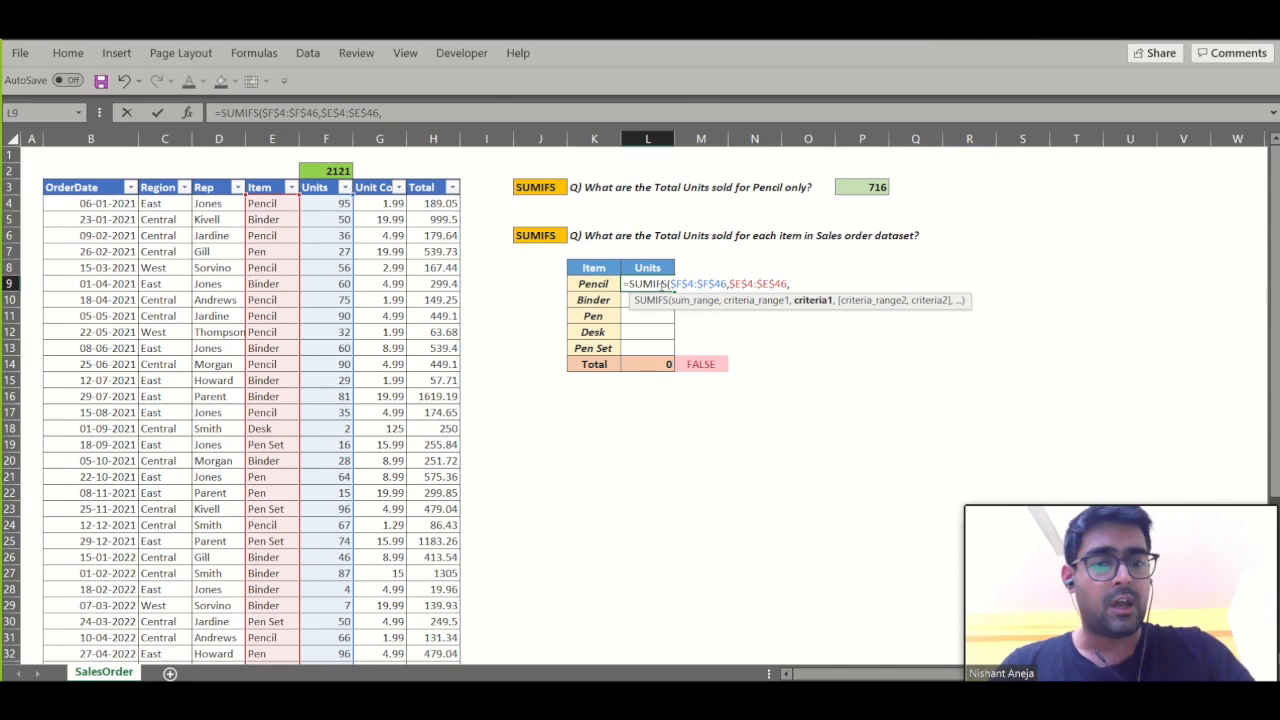
type("\"Pencil\"")
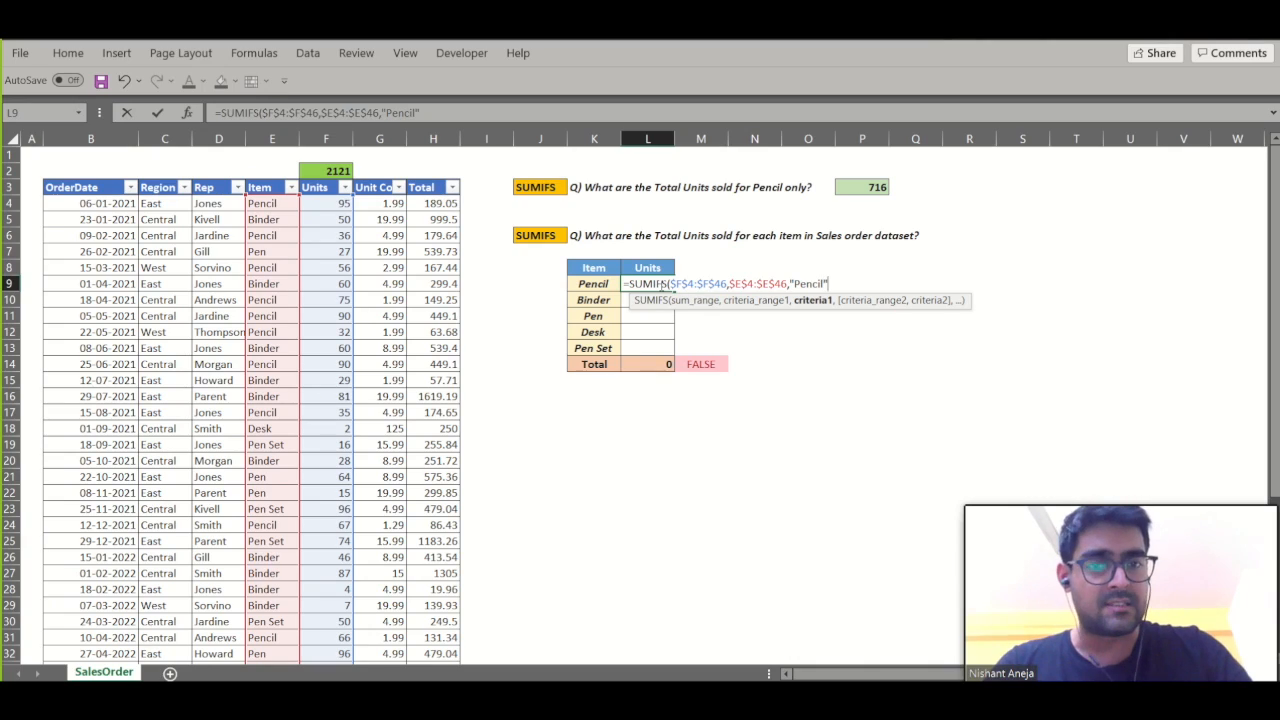
key("BackSpace")
key("BackSpace")
key("BackSpace")
key("BackSpace")
key("BackSpace")
key("BackSpace")
key("BackSpace")
key("BackSpace")
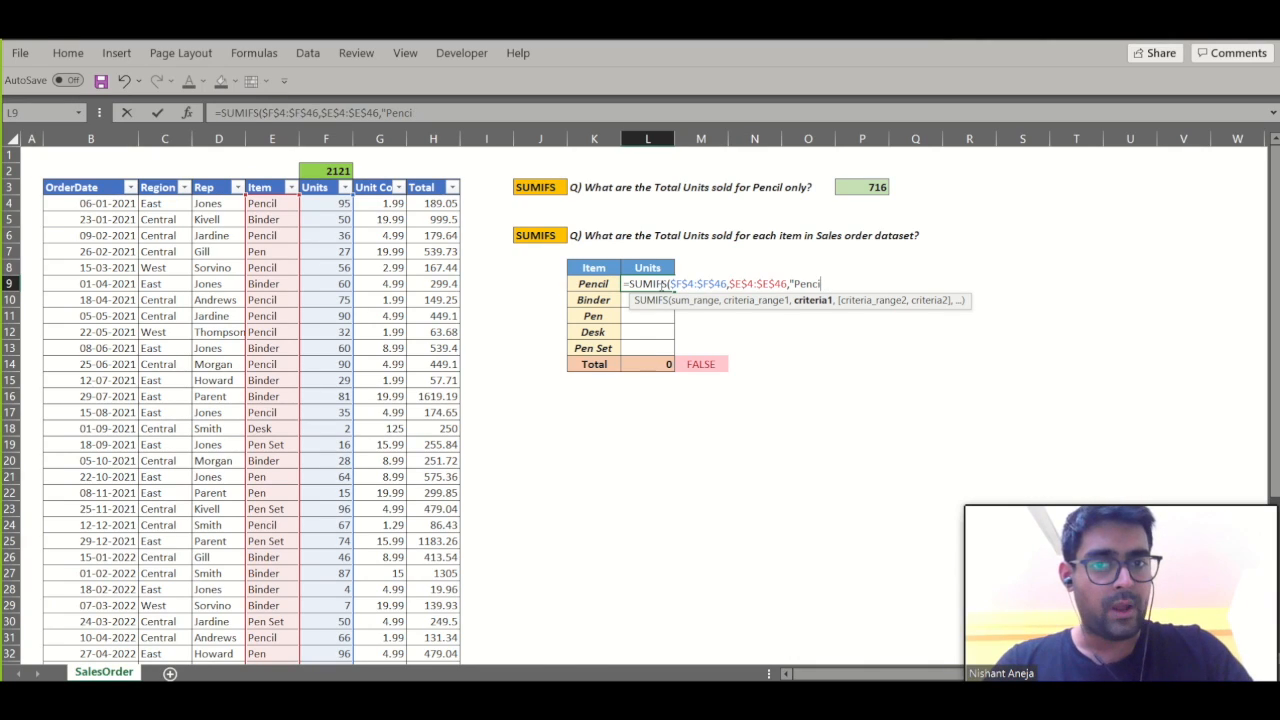
Complete the SUMIFS formula in L9 with the column-locked item reference $K9 as its criterion
left_click(596, 284)
key("F4")
key("F4")
key("F4")
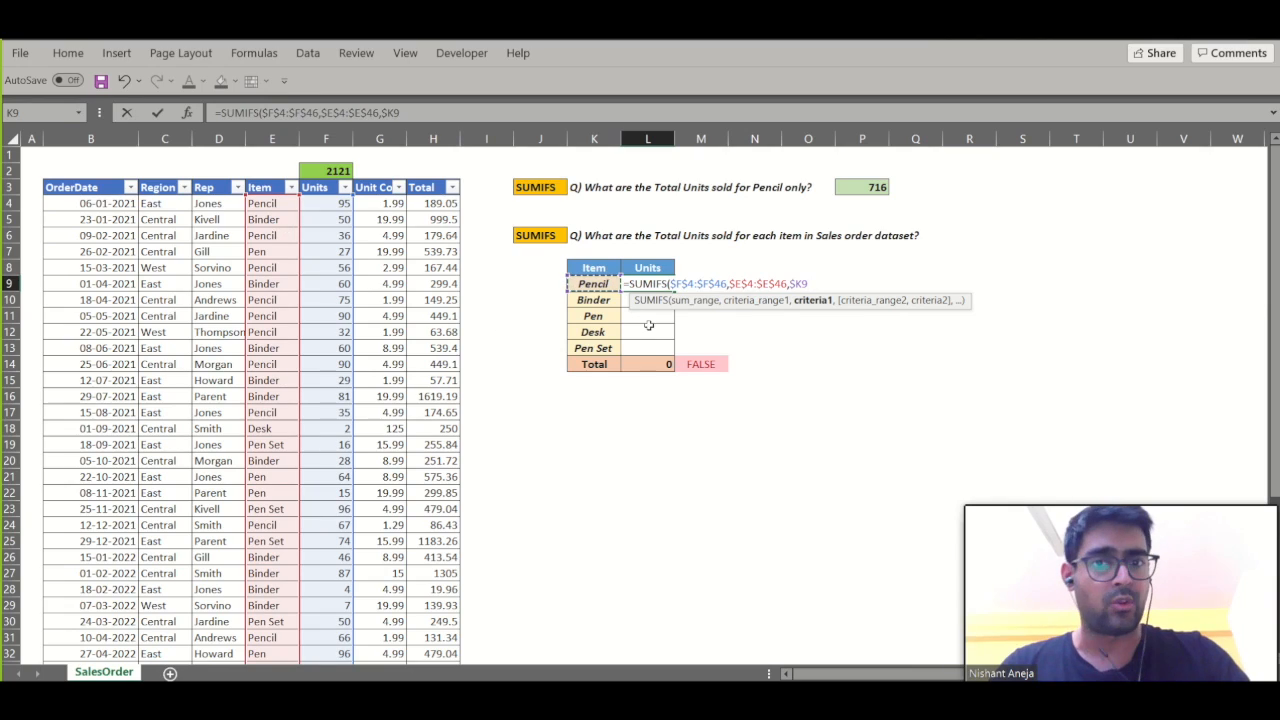
type(")")
key("ctrl+Return")
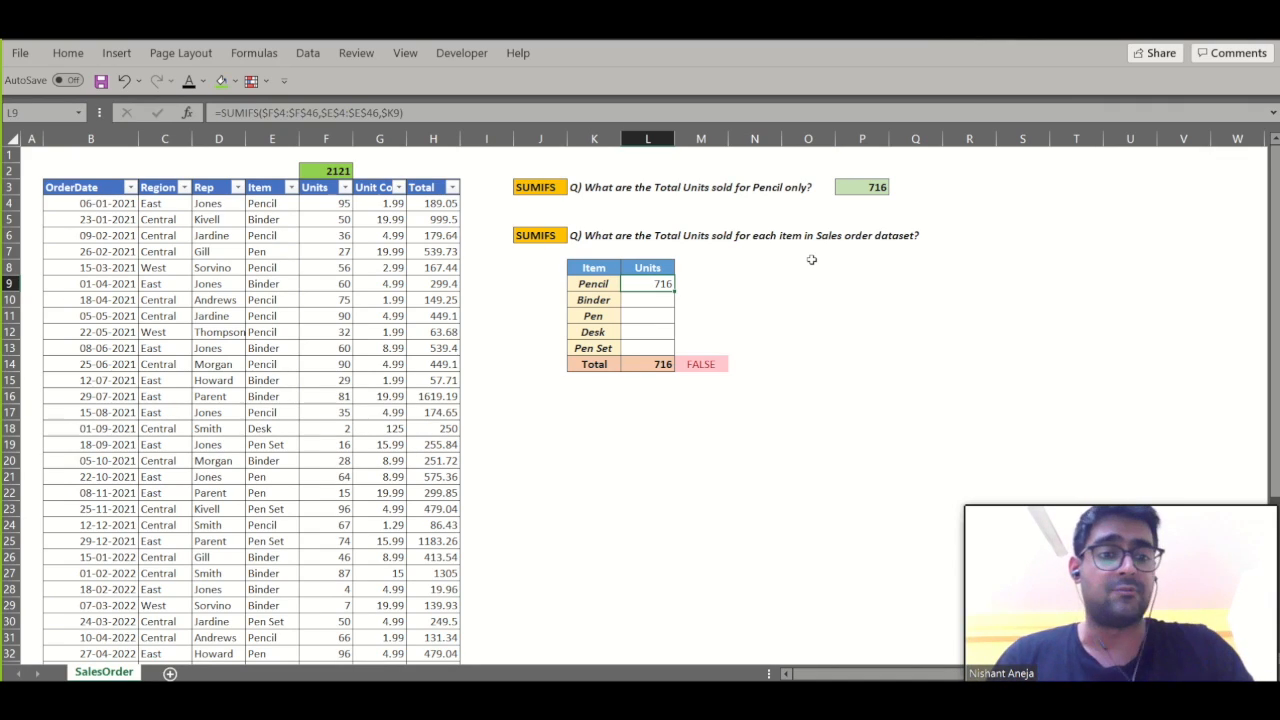
Copy the L9 SUMIFS formula through L13 for the remaining items, pasting formulas only
key("ctrl+c")
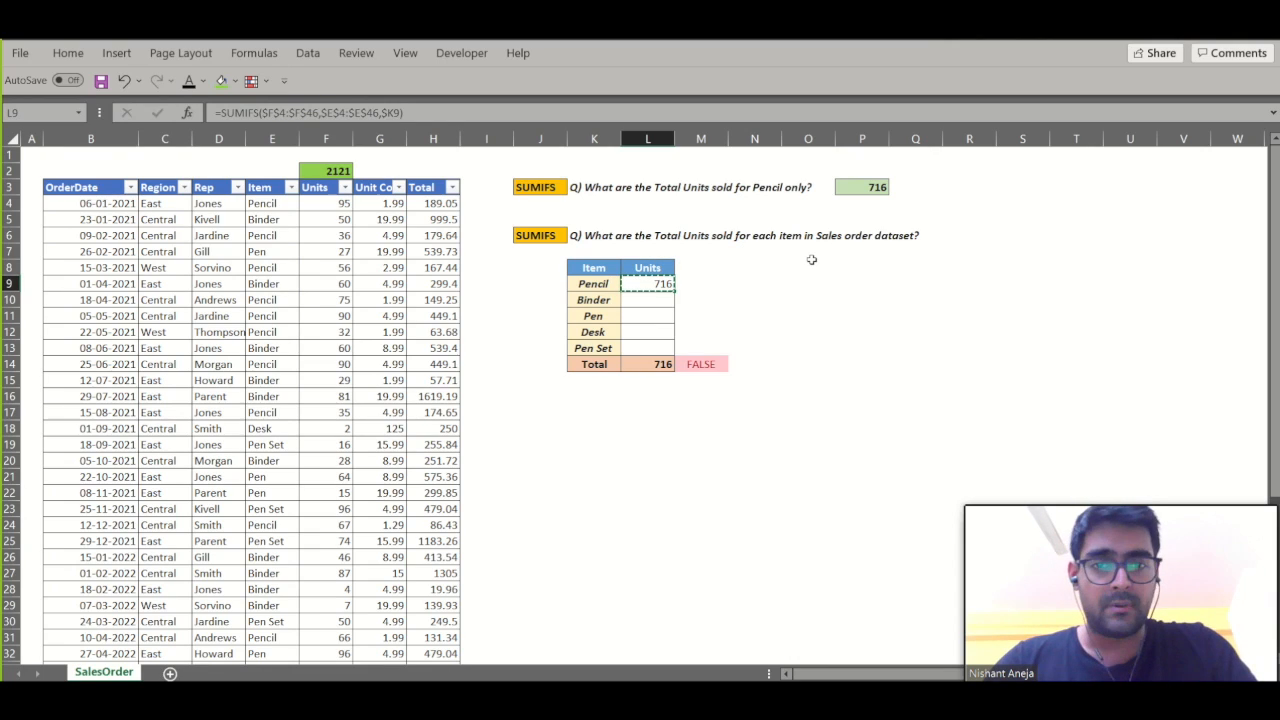
key("shift+Down")
key("shift+Down")
key("shift+Down")
key("shift+Down")
key("ctrl+alt+v")
key("f")
key("Return")
key("Escape")
Examine the copied units formulas in L10:L13 against their item names in column K
key("Down")
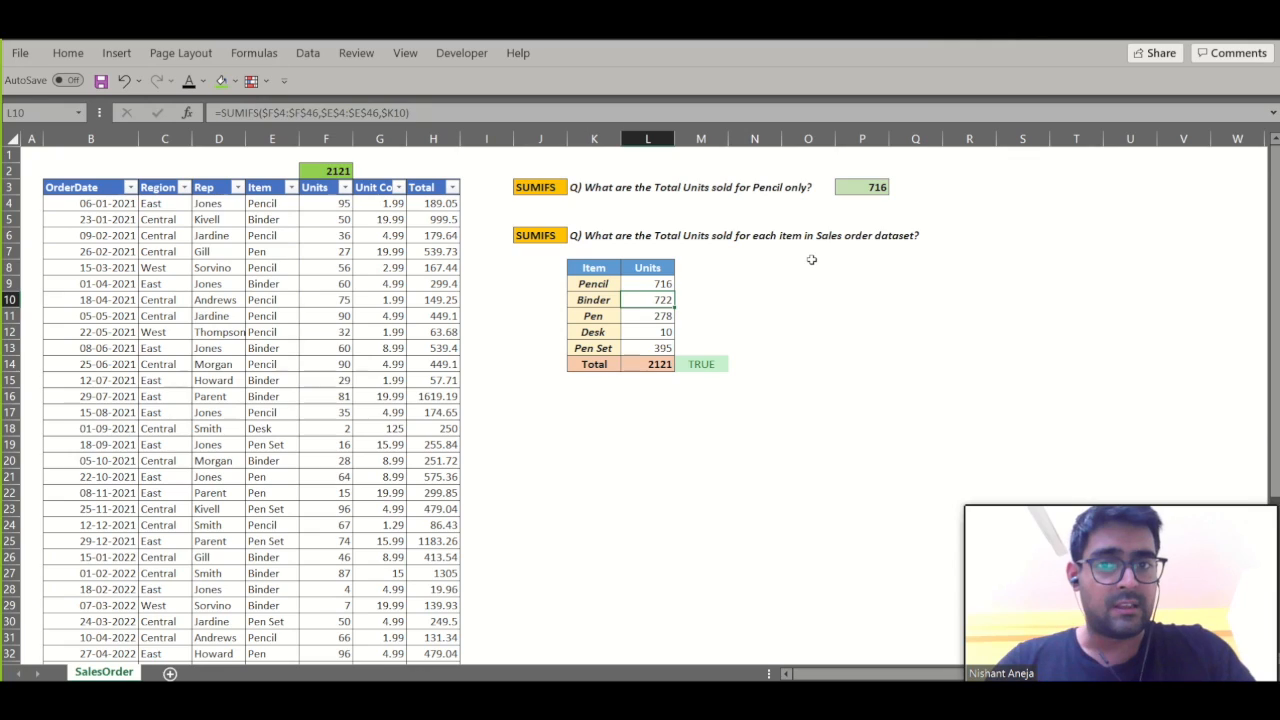
key("Left")
key("Down")
key("Right")
key("Left")
key("Down")
key("Right")
key("Down")
key("Left")
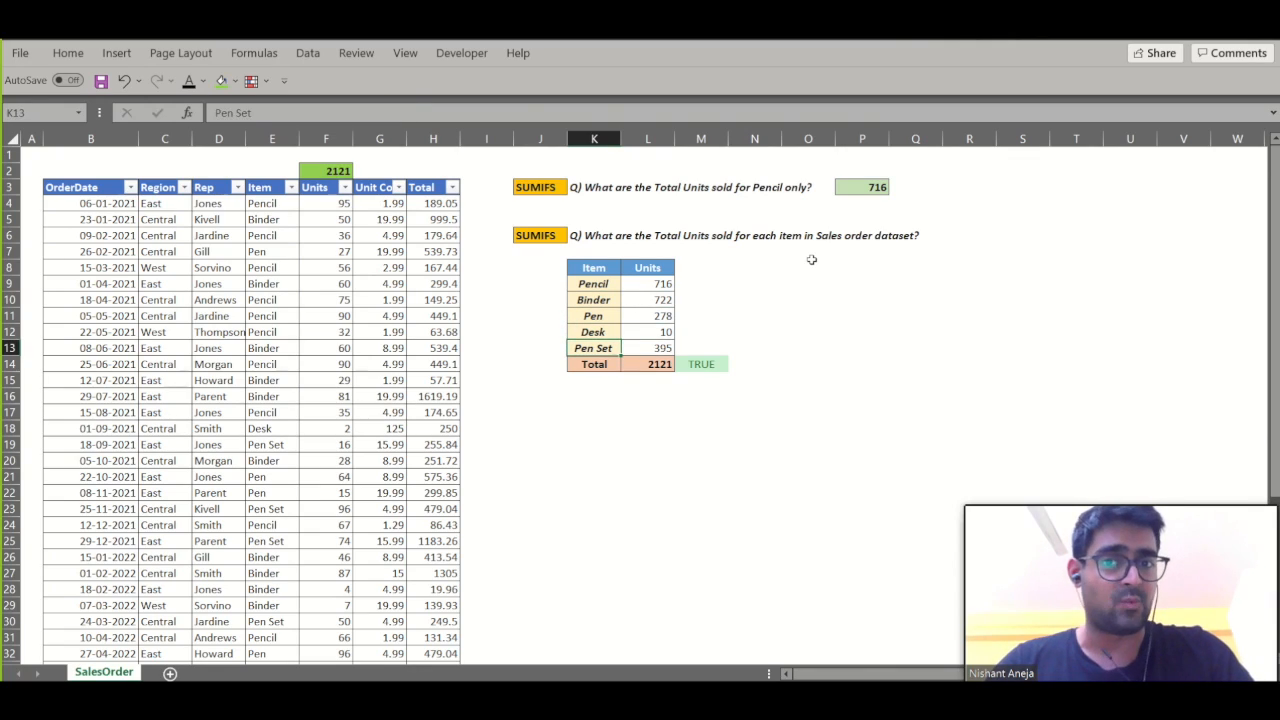
Change the item name in K10 to "Pencil" and check the units formula beside it
key("Up")
key("Up")
key("Up")
type("Pencil")
key("Return")
key("Up")
key("Right")
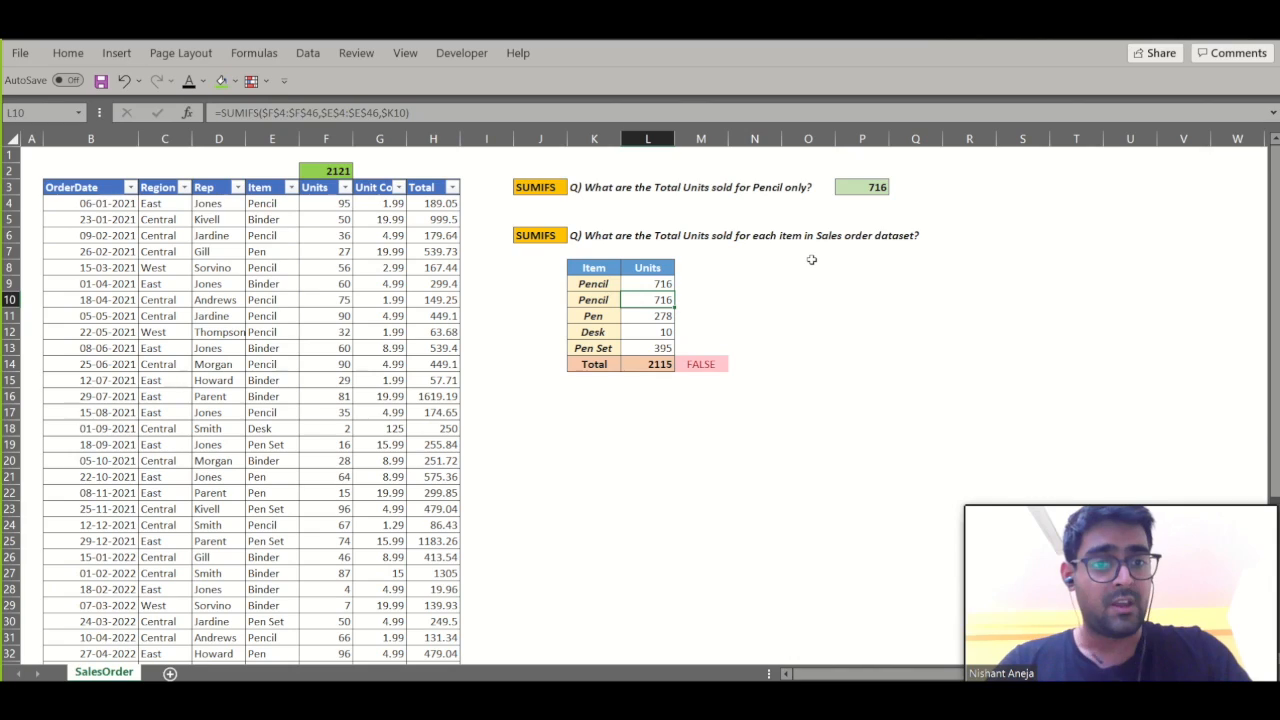
Undo the item name change in K10 and return to its units cell L10
key("Left")
key("ctrl+z")
key("Down")
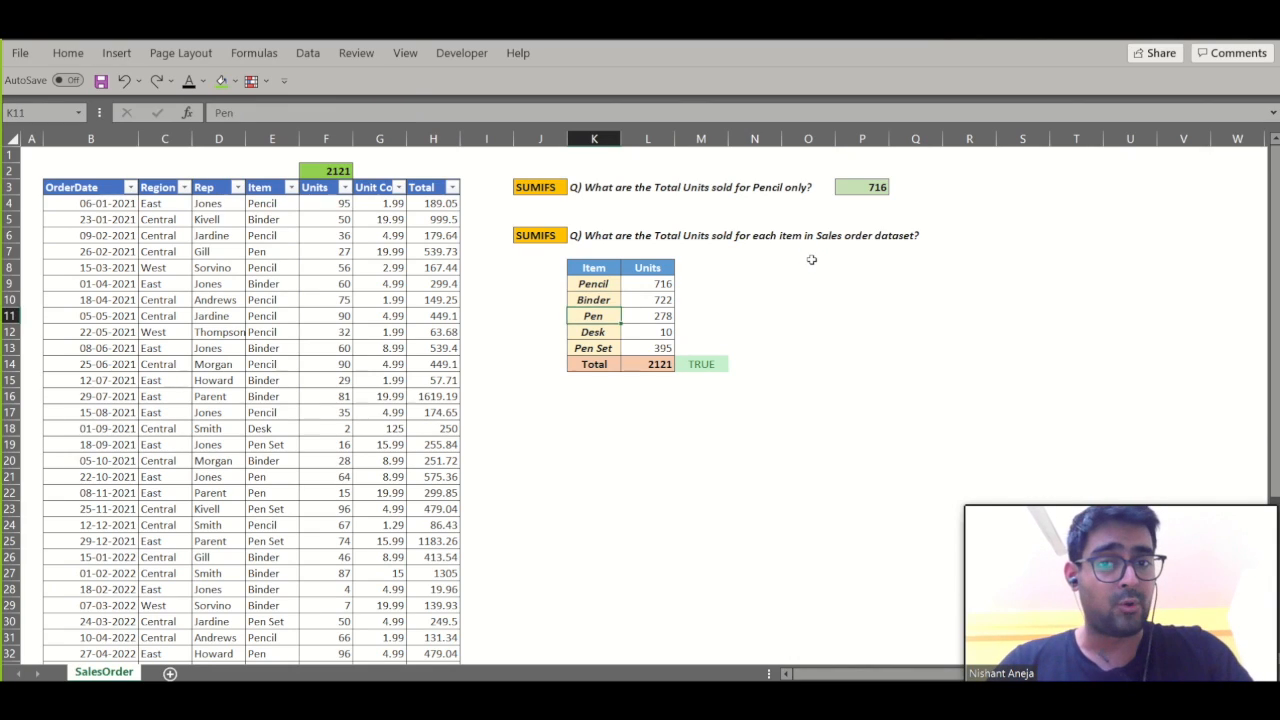
key("Up")
key("Right")
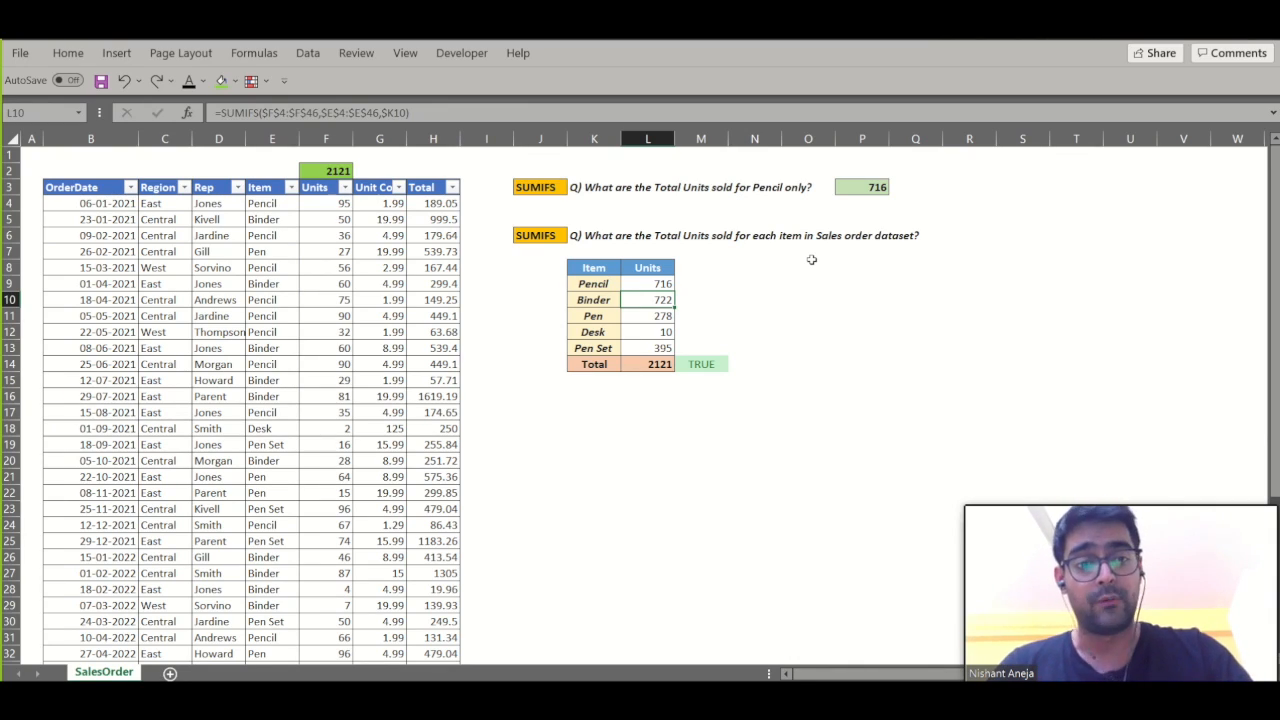
Compare the summary total in L14 with the dataset's units total in F2 and inspect the check in M14
key("Down")
key("Down")
key("Down")
key("Down")
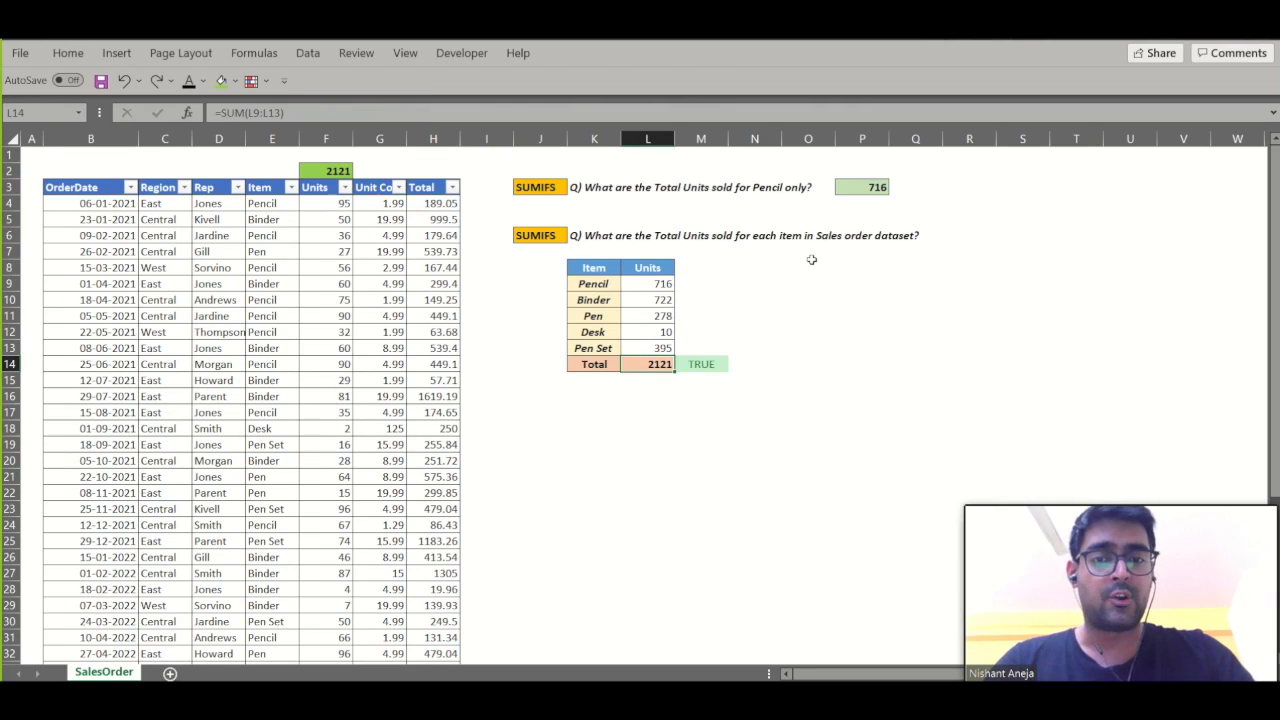
left_click(325, 172)
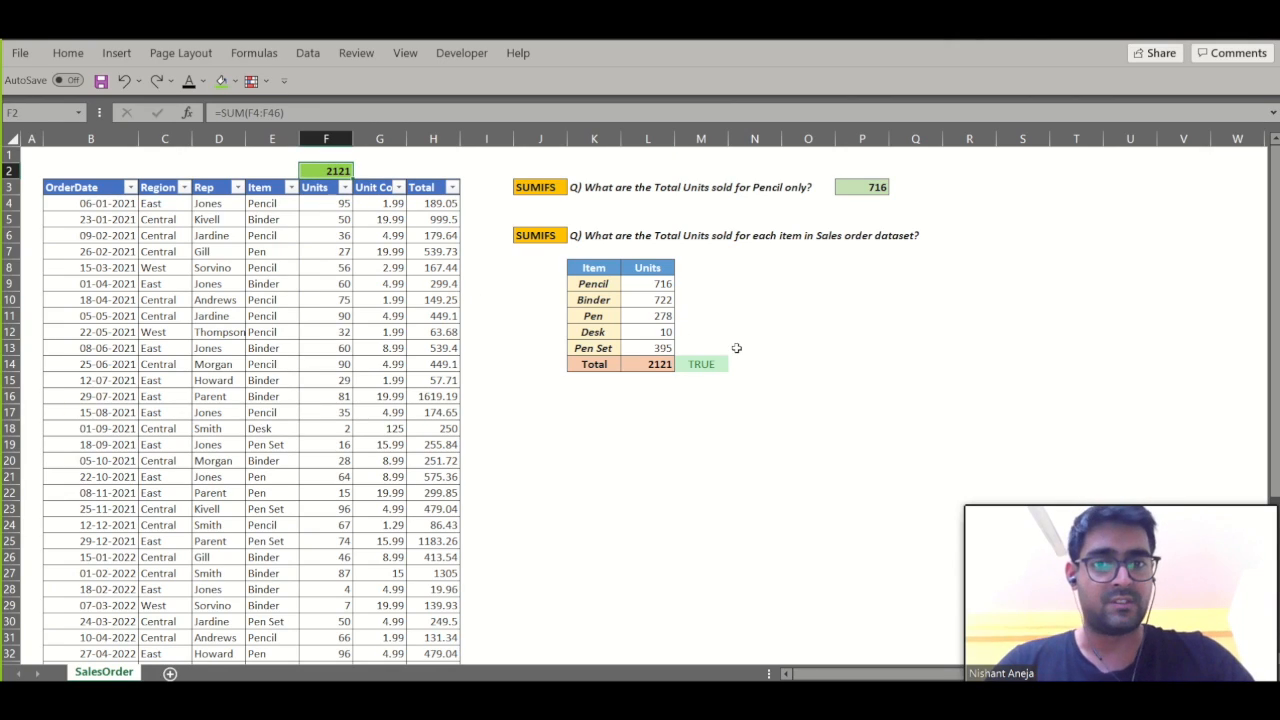
left_click(709, 377)
left_click(706, 366)
Review the item names and units of the summary table, ending on the Pencil units formula in L9
left_click_drag(664, 285, 663, 285)
key("shift+Down")
key("shift+Down")
key("shift+Down")
key("Left")
key("shift+Down")
key("shift+Down")
key("shift+Down")
key("shift+Down")
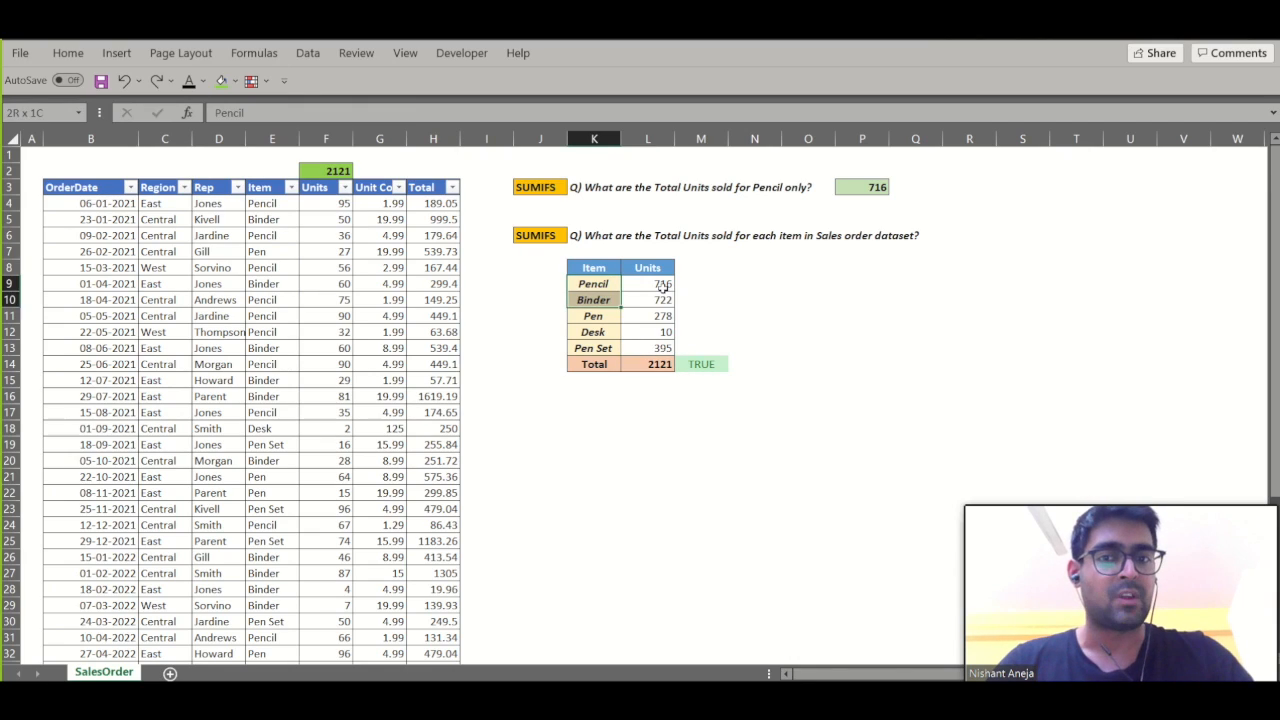
left_click(663, 285)
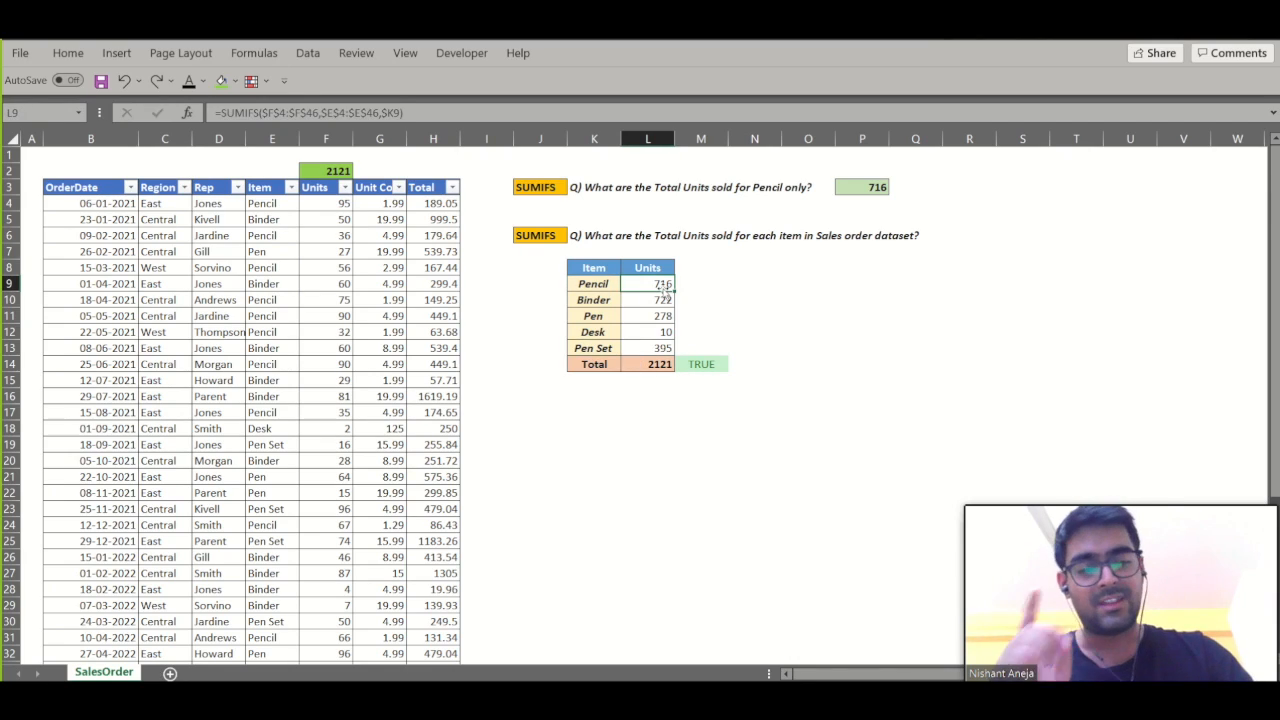